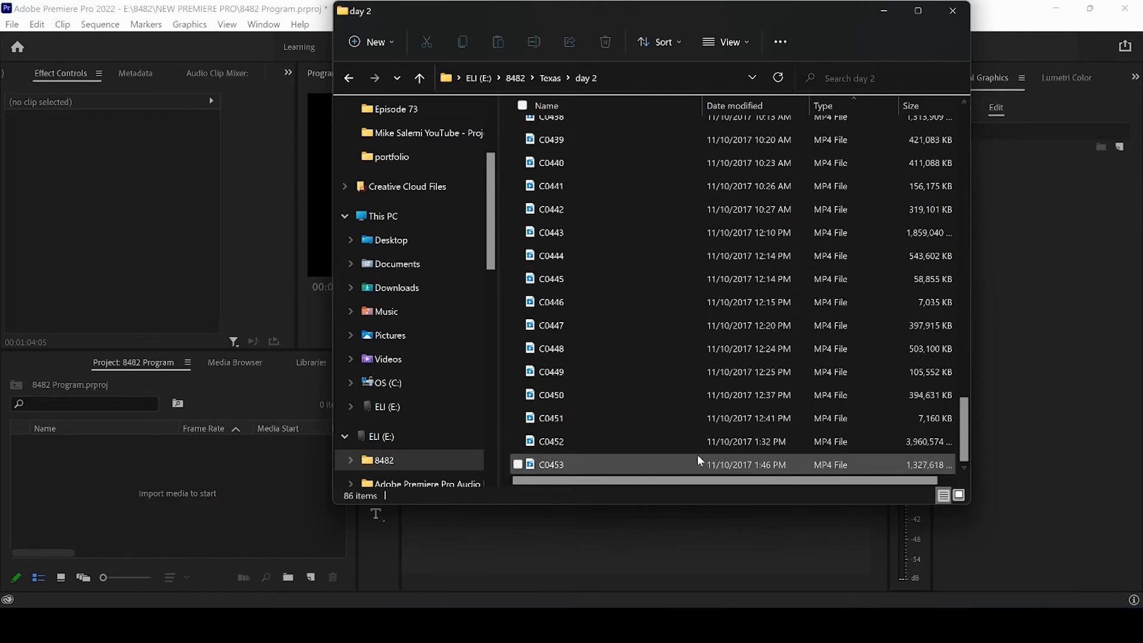
Import all the video clips from the Texas "day 2" folder into the project.
{"action": "left_click", "coordinate": [666, 463]}
{"action": "left_click_drag", "start_coordinate": [969, 415], "coordinate": [965, 137]}
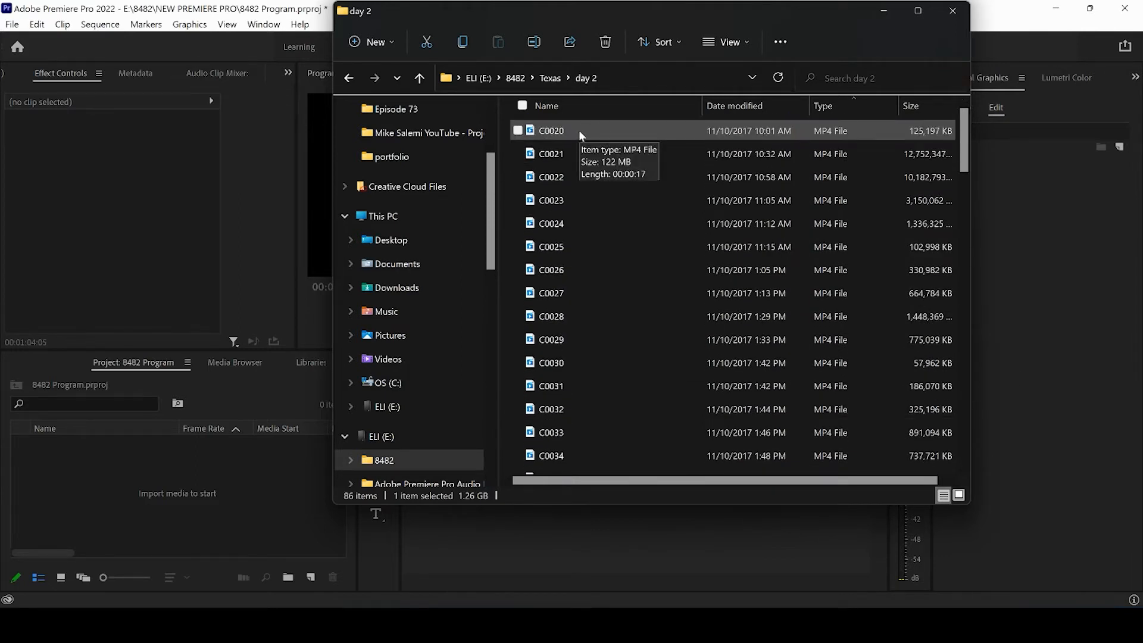
{"action": "key", "text": "ctrl+a"}
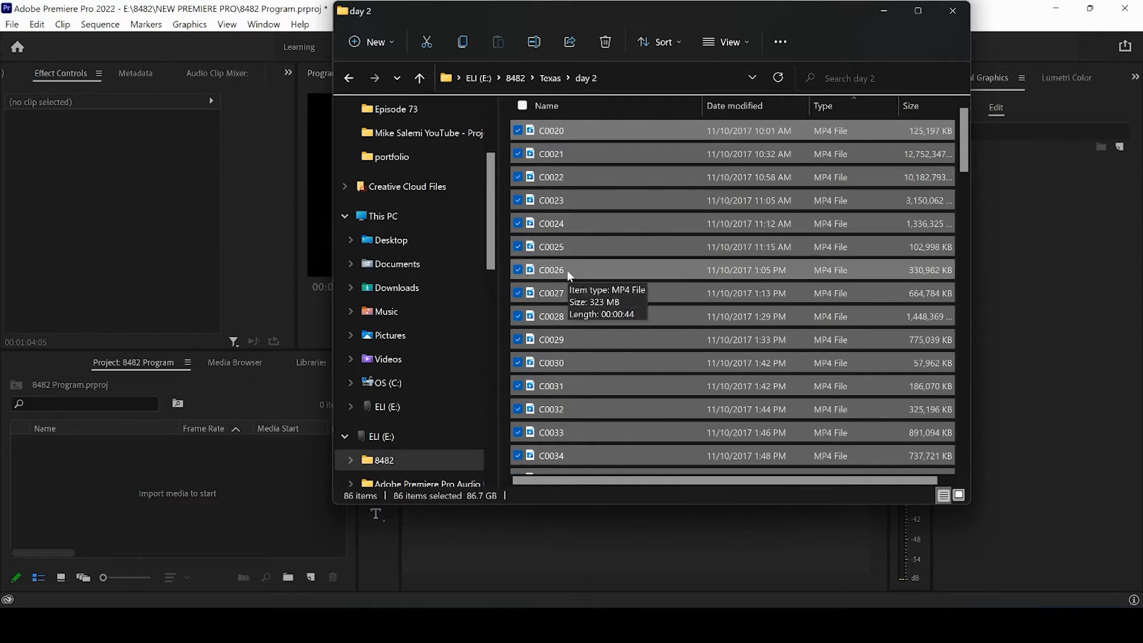
{"action": "left_click_drag", "start_coordinate": [566, 270], "coordinate": [125, 473]}
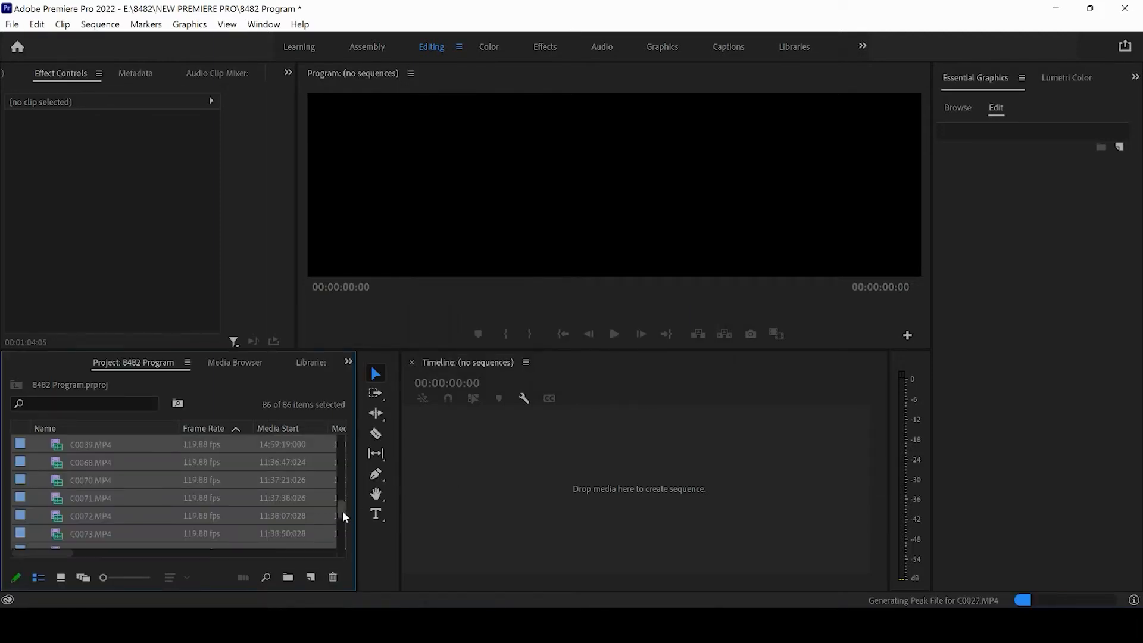
{"action": "left_click_drag", "start_coordinate": [341, 510], "coordinate": [350, 435]}
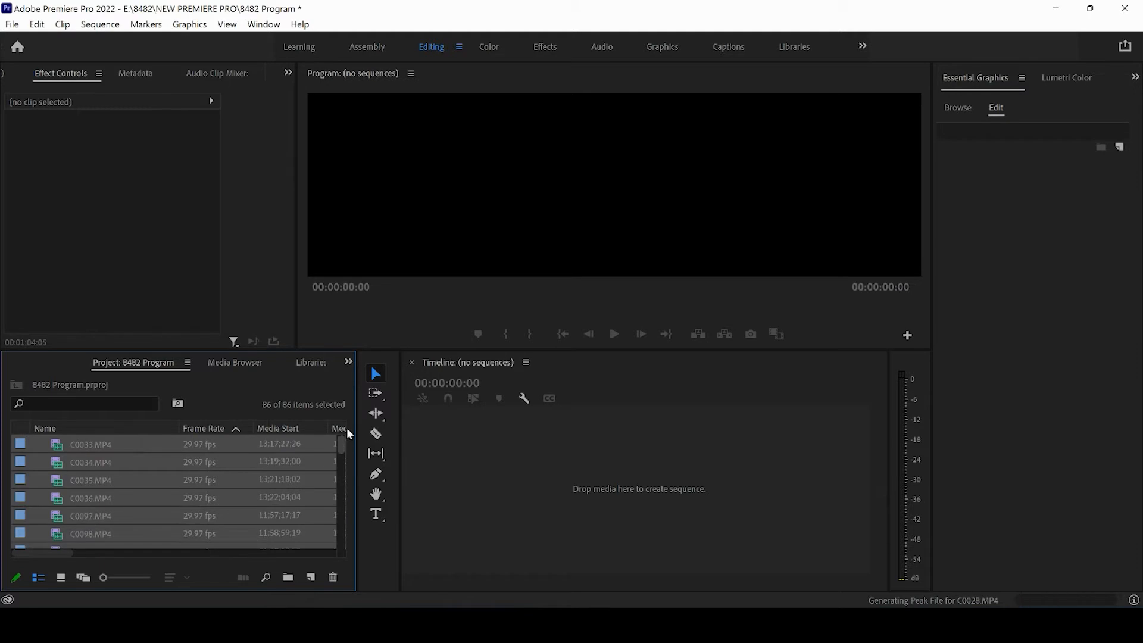
Create a new sequence named "Vlog Outline" from the custom 4K Sequence preset, reviewing its settings before confirming.
{"action": "left_click", "coordinate": [510, 458]}
{"action": "left_click", "coordinate": [12, 27]}
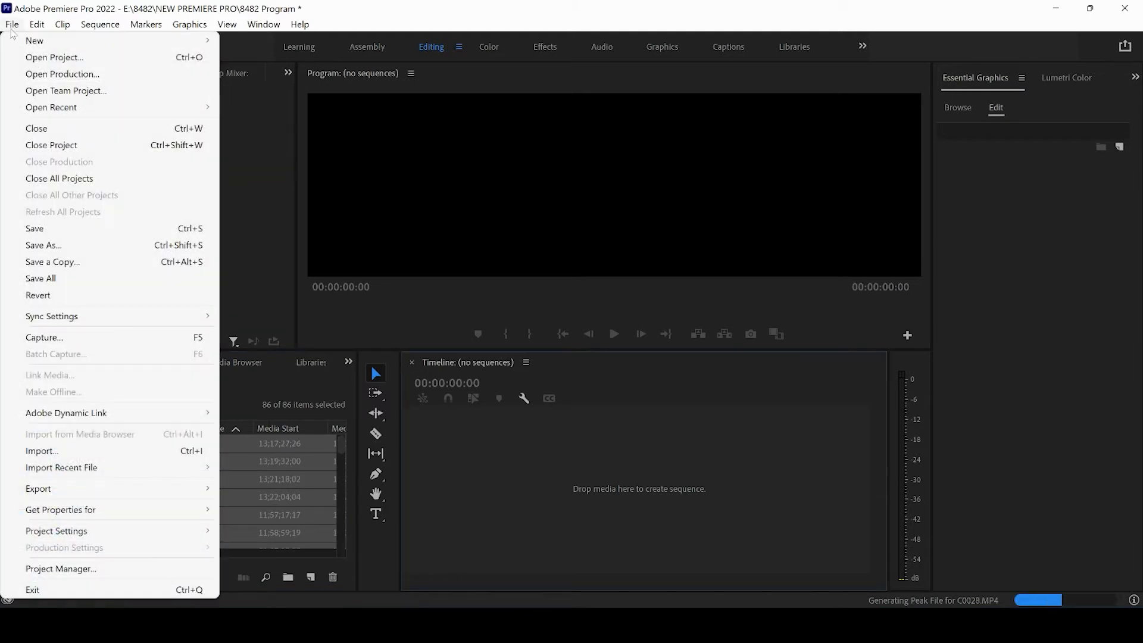
{"action": "mouse_move", "coordinate": [33, 41]}
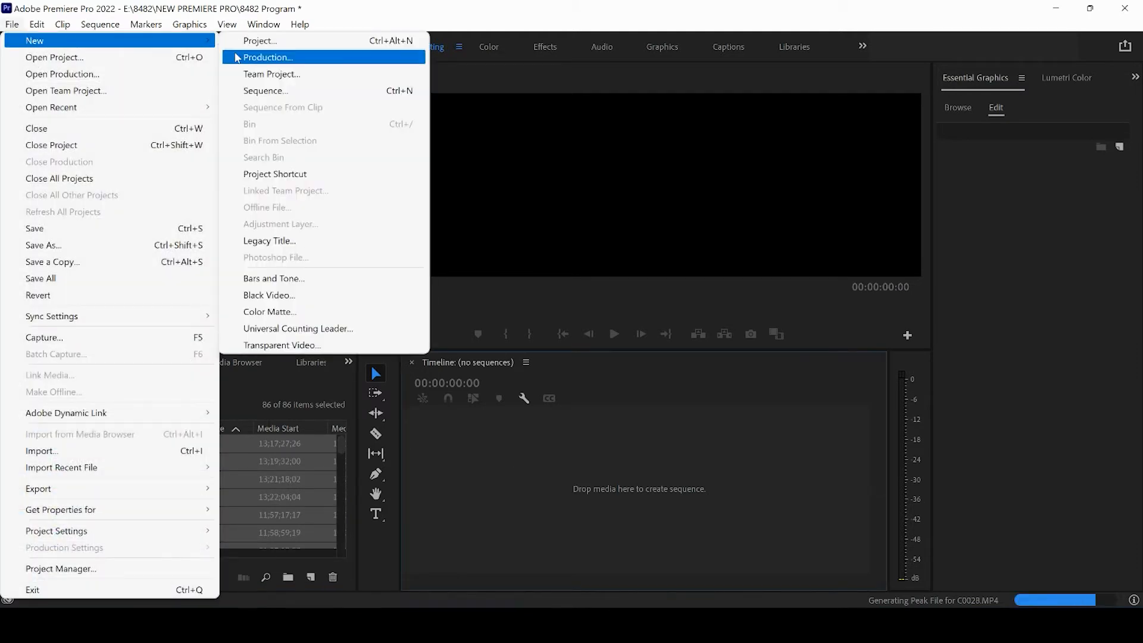
{"action": "left_click", "coordinate": [259, 90]}
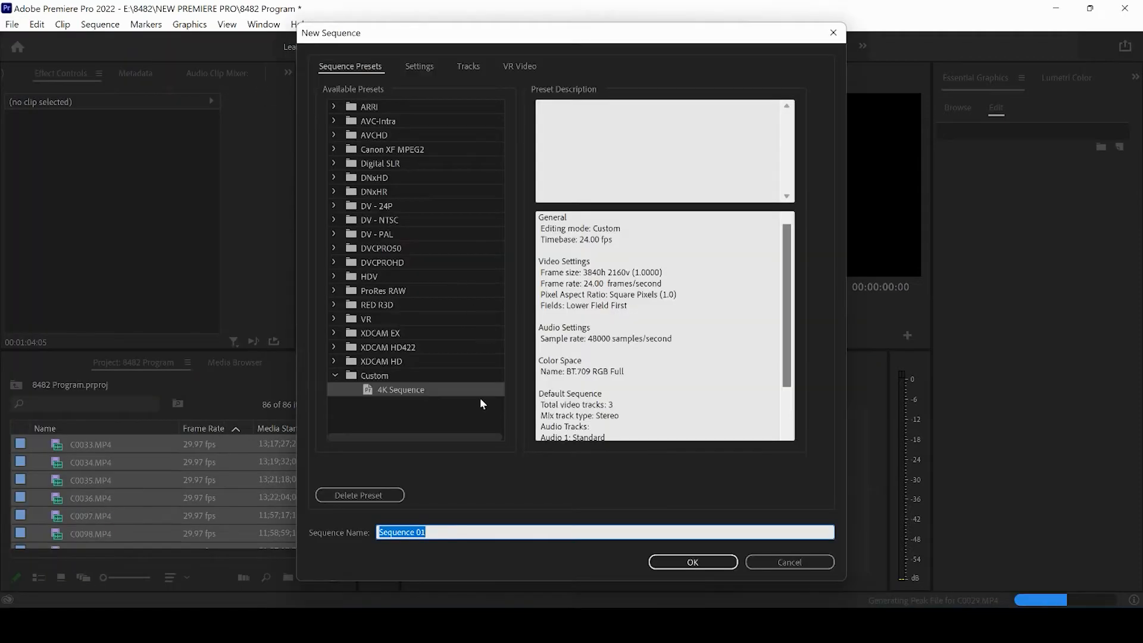
{"action": "type", "text": "Vlog 0"}
{"action": "type", "text": "utline"}
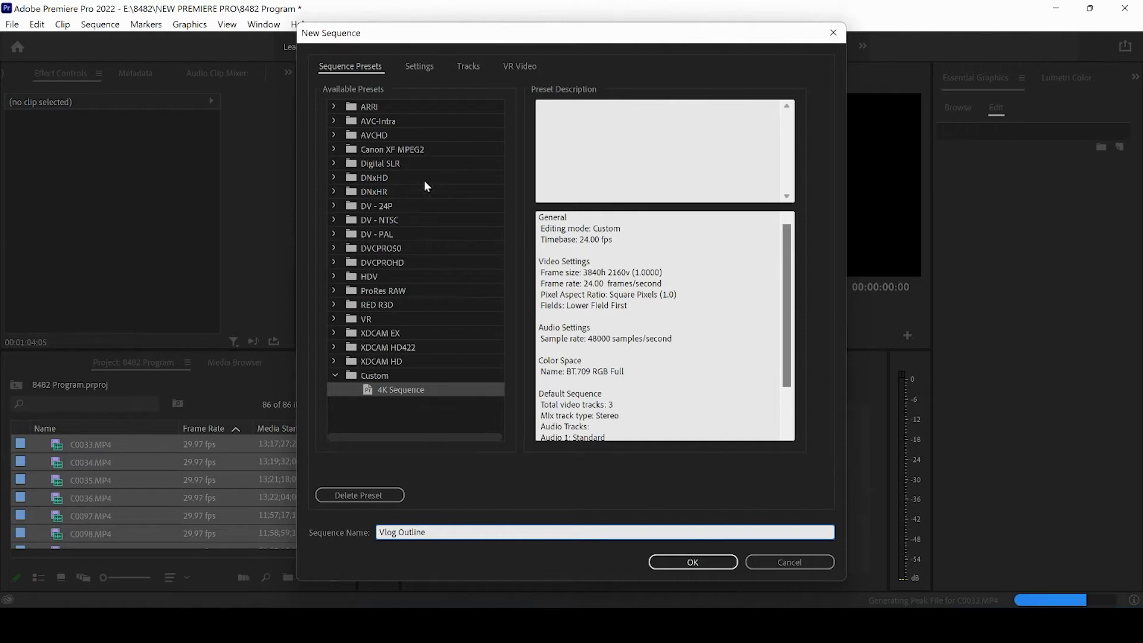
{"action": "left_click", "coordinate": [420, 65]}
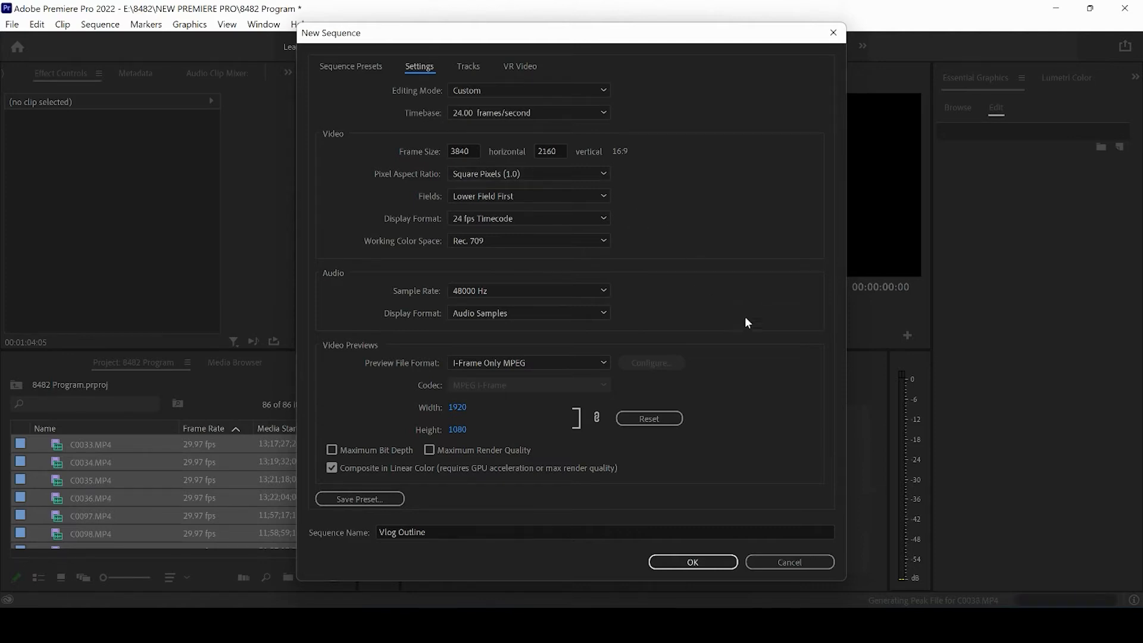
{"action": "left_click", "coordinate": [688, 559]}
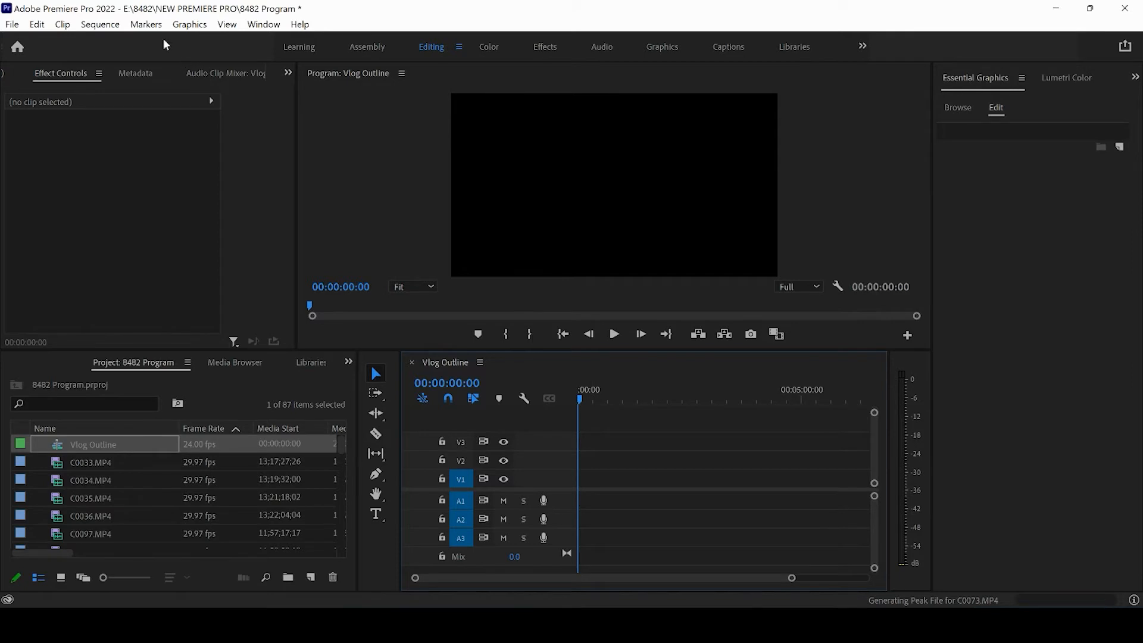
Add a chapter marker named "Hook Intro - 20 seconds" at the start of the sequence.
{"action": "left_click", "coordinate": [145, 25]}
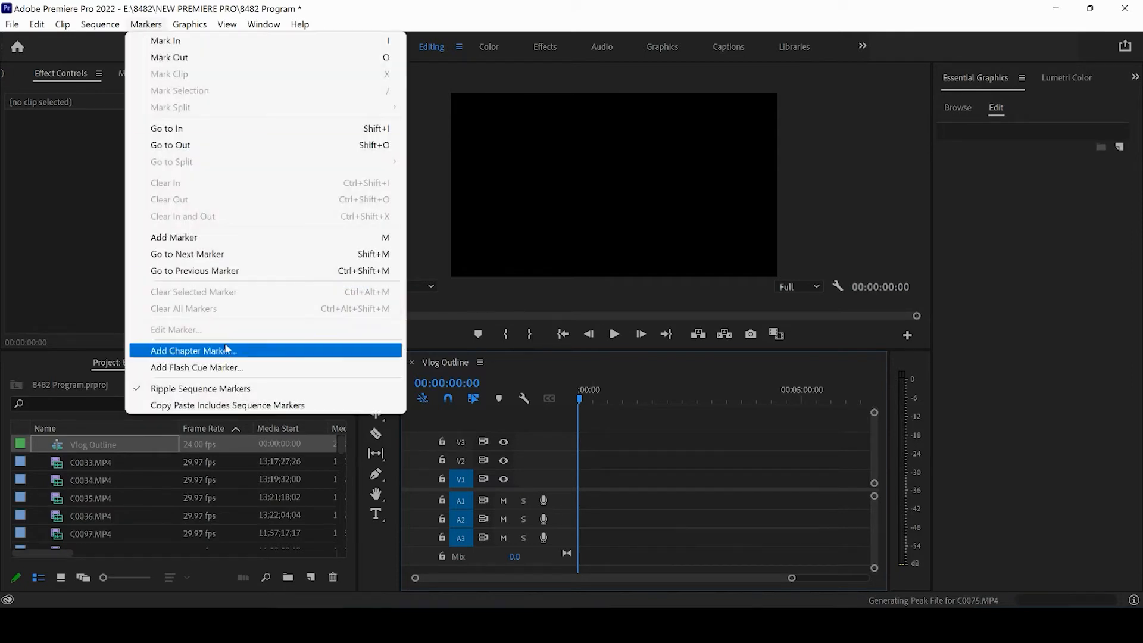
{"action": "left_click", "coordinate": [226, 351]}
{"action": "type", "text": "Hoo"}
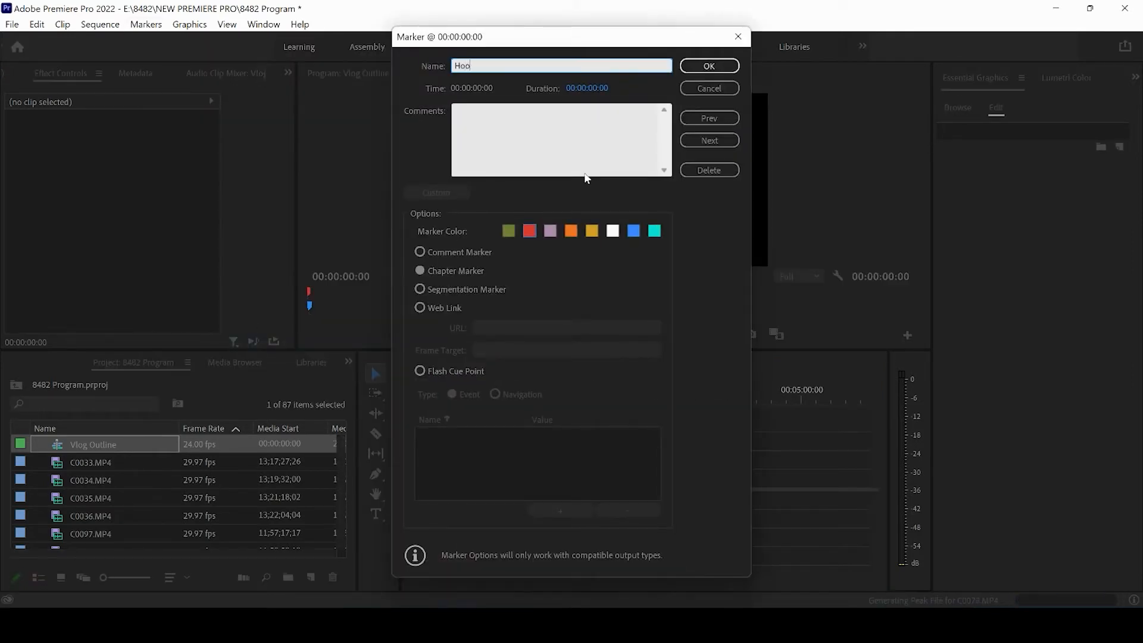
{"action": "type", "text": "k Intro"}
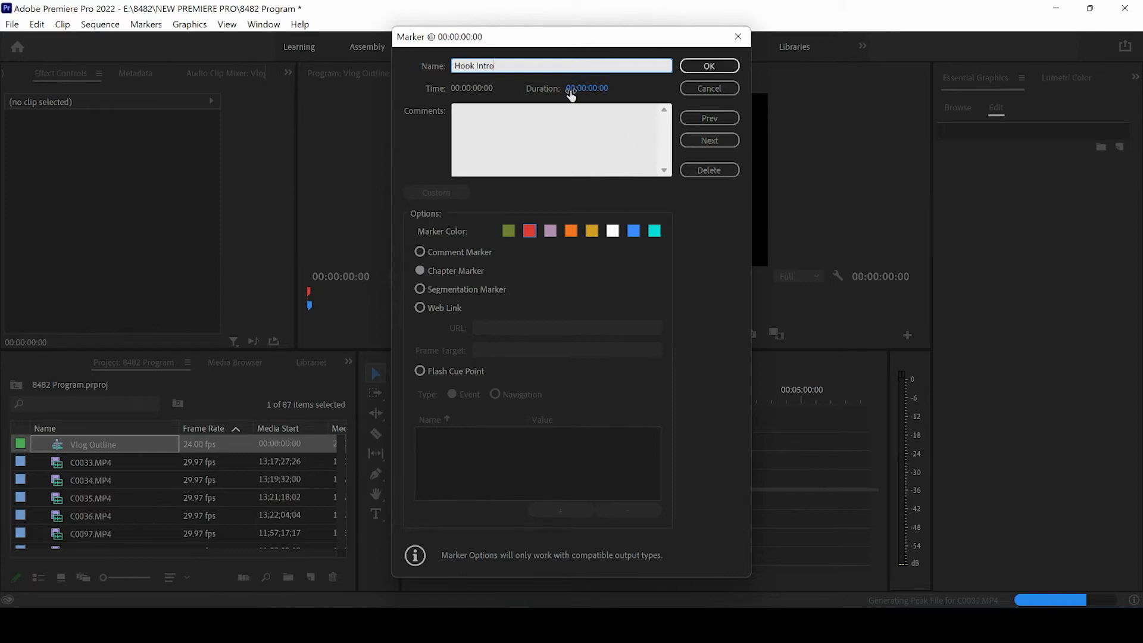
{"action": "type", "text": " - 20 seconds"}
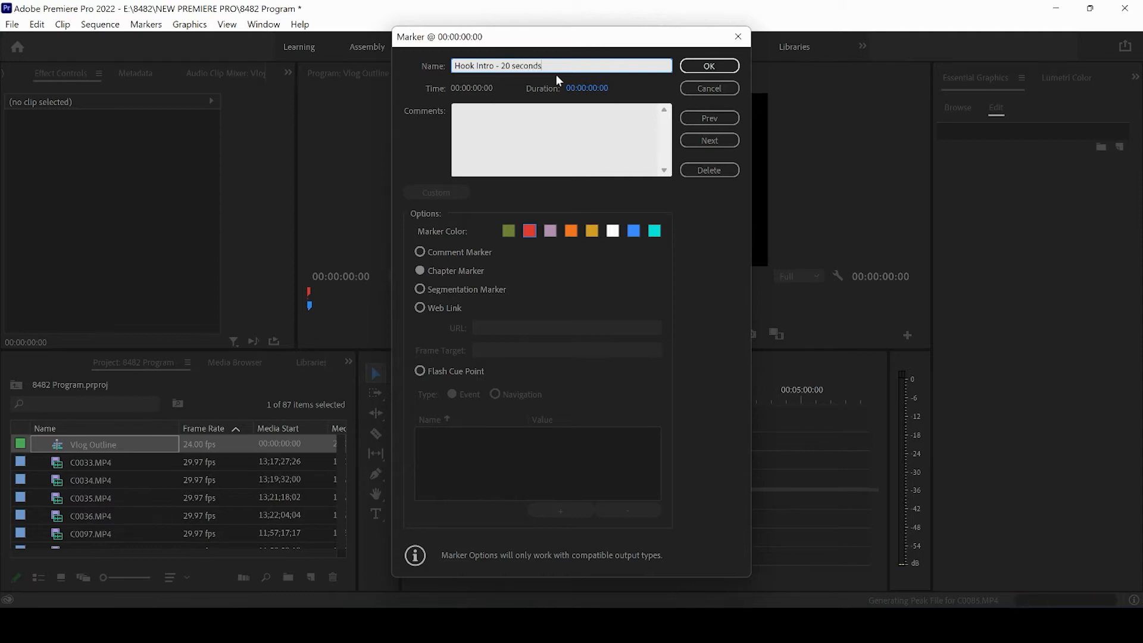
{"action": "key", "text": "Return"}
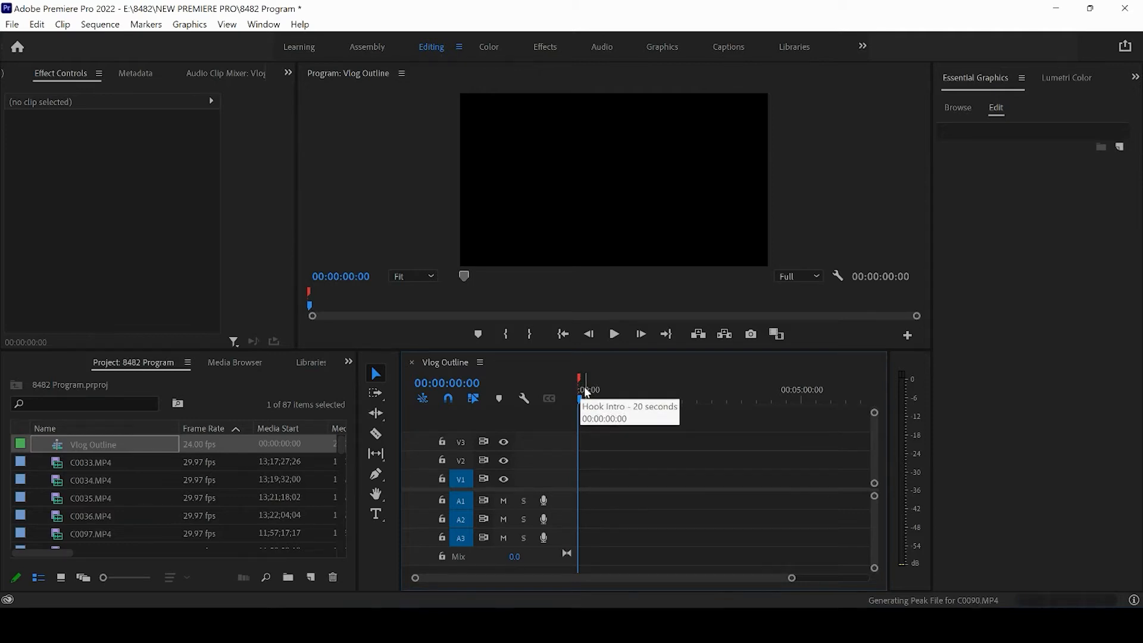
Mark the sequence's Out point for a 20-second span and place the playhead at 00:00:20:00.
{"action": "mouse_move", "coordinate": [586, 393]}
{"action": "left_mouse_down"}
{"action": "mouse_move", "coordinate": [666, 403]}
{"action": "mouse_move", "coordinate": [613, 387]}
{"action": "left_mouse_up"}
{"action": "key", "text": "o"}
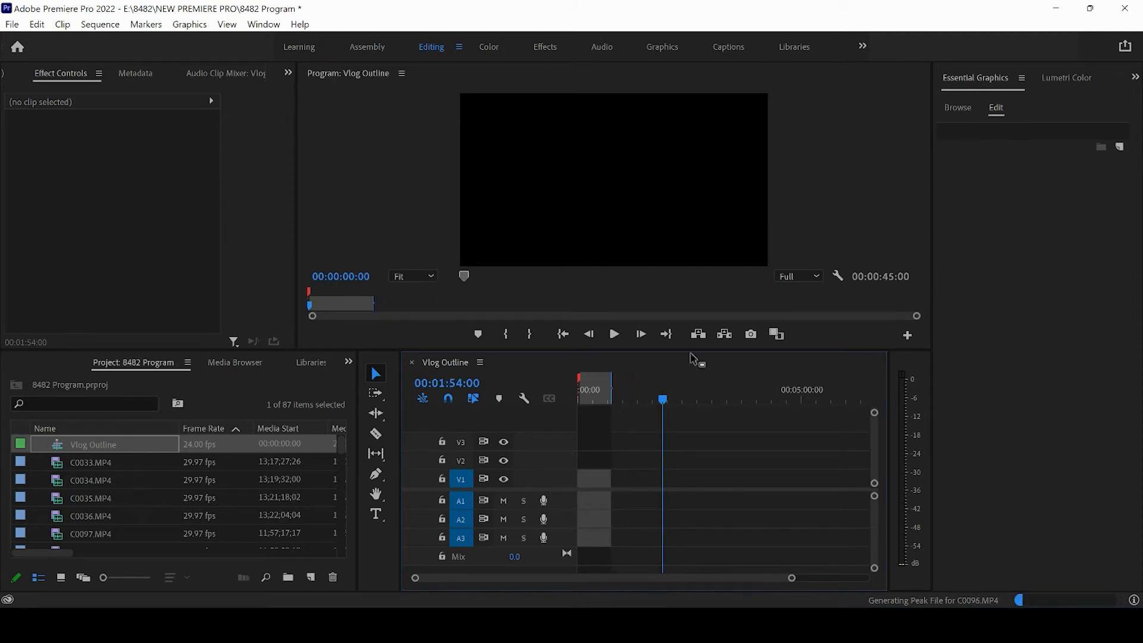
{"action": "left_click_drag", "start_coordinate": [611, 388], "coordinate": [593, 391]}
{"action": "left_click", "coordinate": [598, 401]}
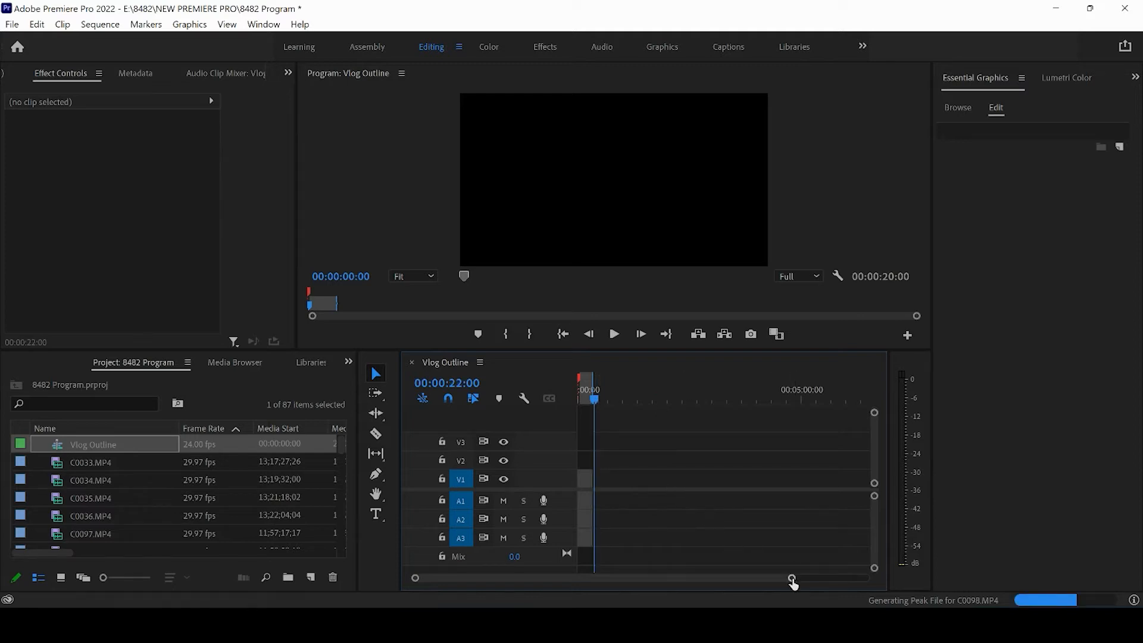
{"action": "left_click_drag", "start_coordinate": [793, 583], "coordinate": [659, 581]}
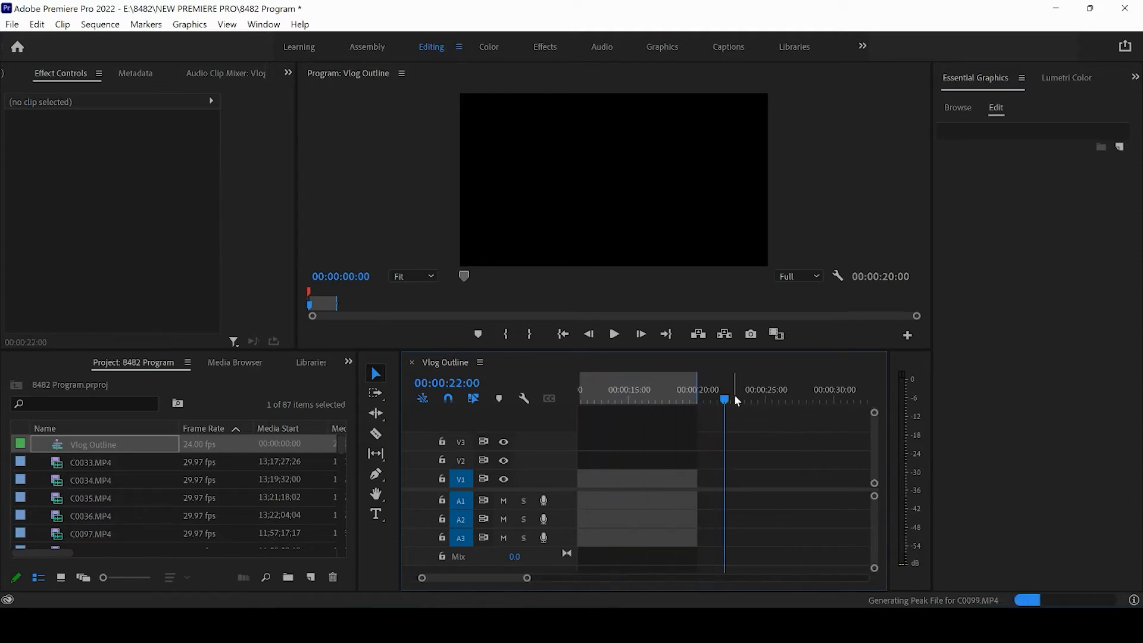
{"action": "left_click_drag", "start_coordinate": [727, 400], "coordinate": [701, 399]}
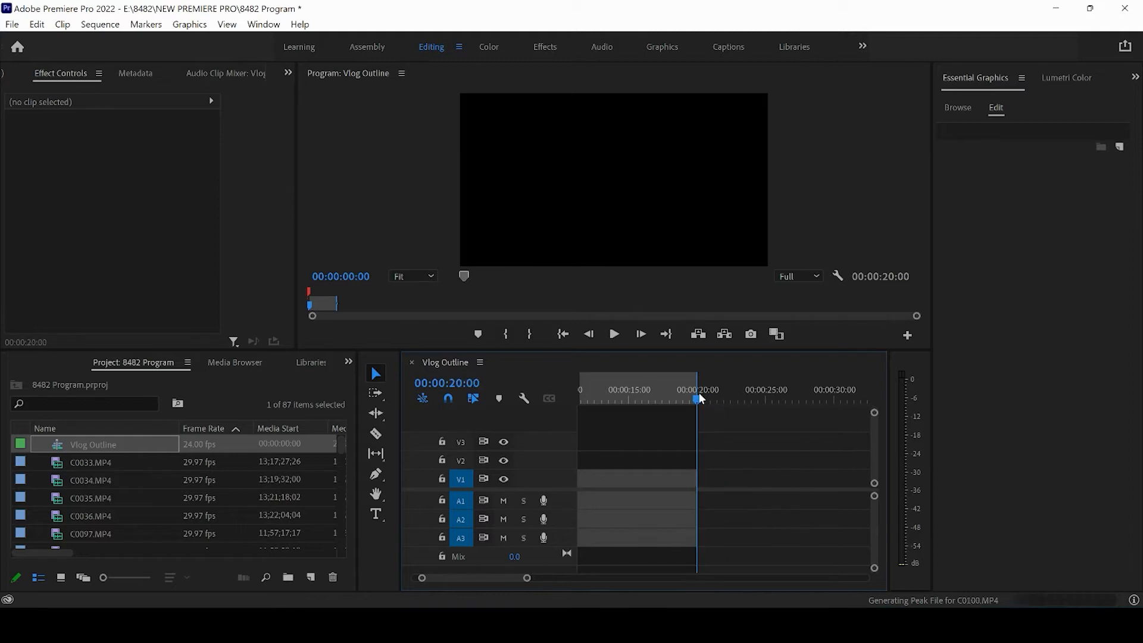
Add a chapter marker named "Workout 1 - 60 seconds" at the 20-second playhead position.
{"action": "left_click", "coordinate": [151, 26]}
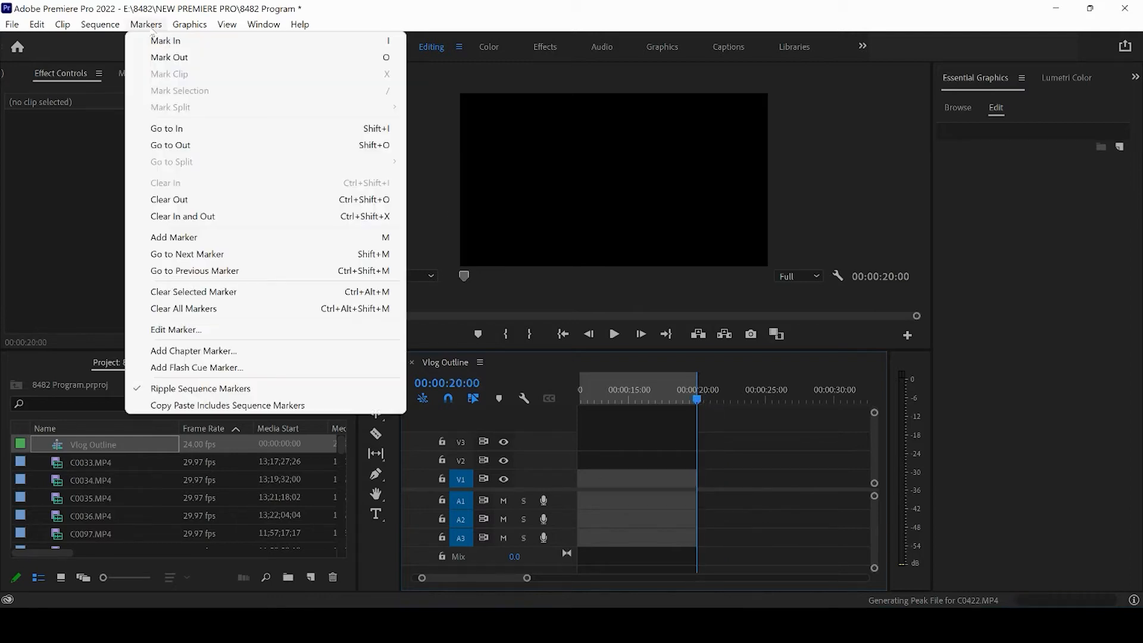
{"action": "left_click", "coordinate": [208, 351]}
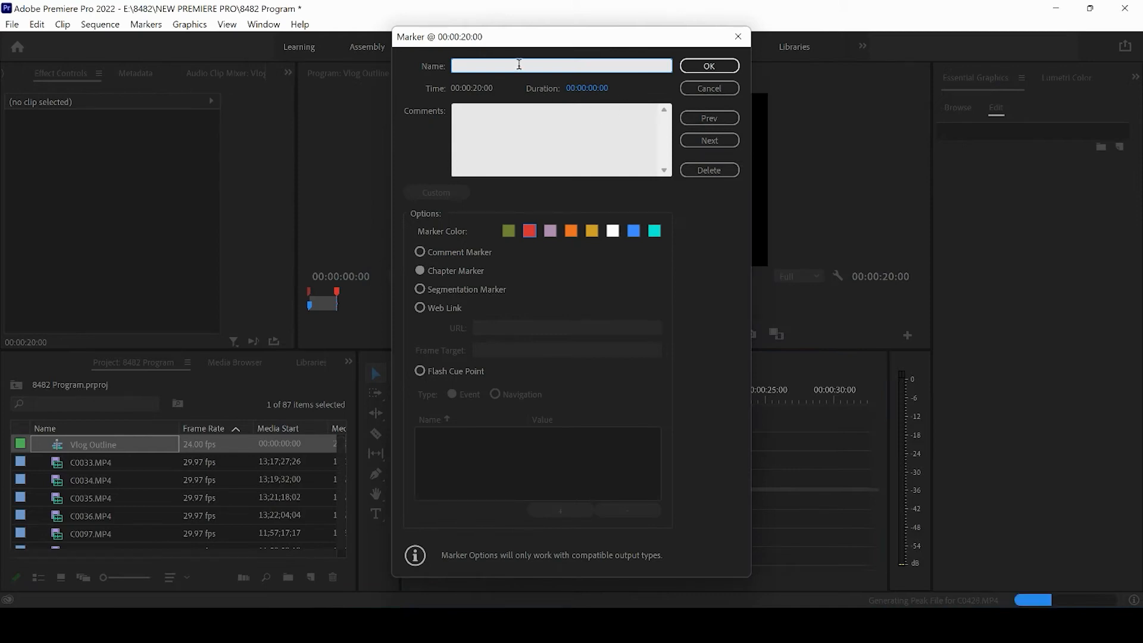
{"action": "type", "text": "Workout 1 - 60"}
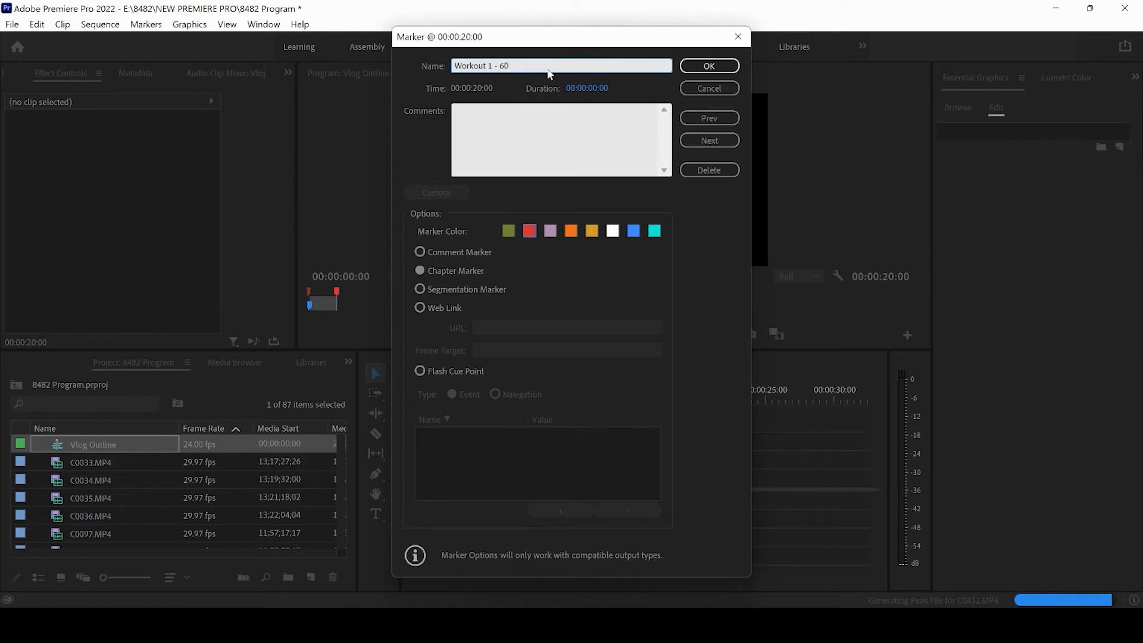
{"action": "type", "text": " seconds"}
{"action": "key", "text": "Return"}
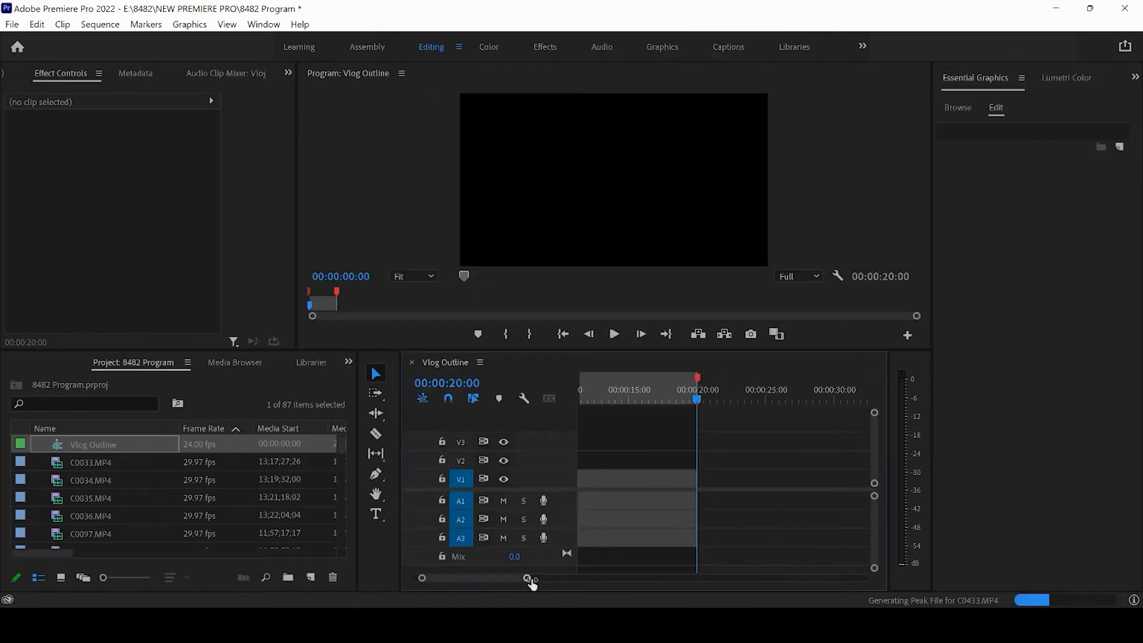
Extend the marked range to about 00:01:20:13 and place the playhead at its end, about 00:01:20:05.
{"action": "left_click_drag", "start_coordinate": [528, 578], "coordinate": [647, 578]}
{"action": "left_click", "coordinate": [716, 394]}
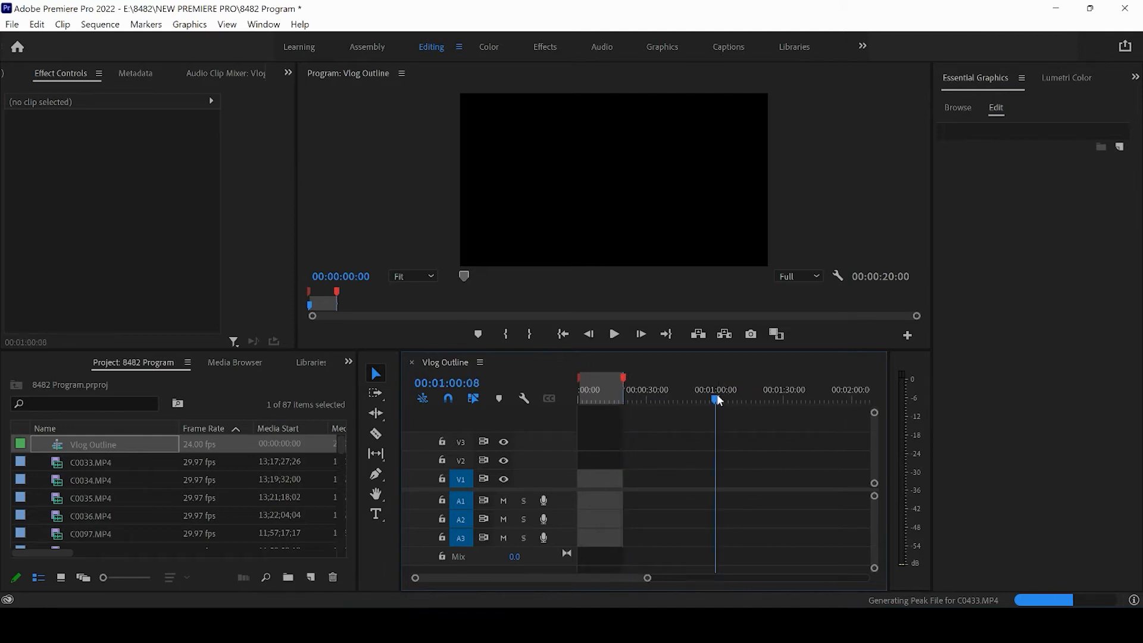
{"action": "mouse_move", "coordinate": [718, 383]}
{"action": "left_mouse_down"}
{"action": "mouse_move", "coordinate": [763, 388]}
{"action": "mouse_move", "coordinate": [745, 398]}
{"action": "mouse_move", "coordinate": [763, 397]}
{"action": "left_mouse_up"}
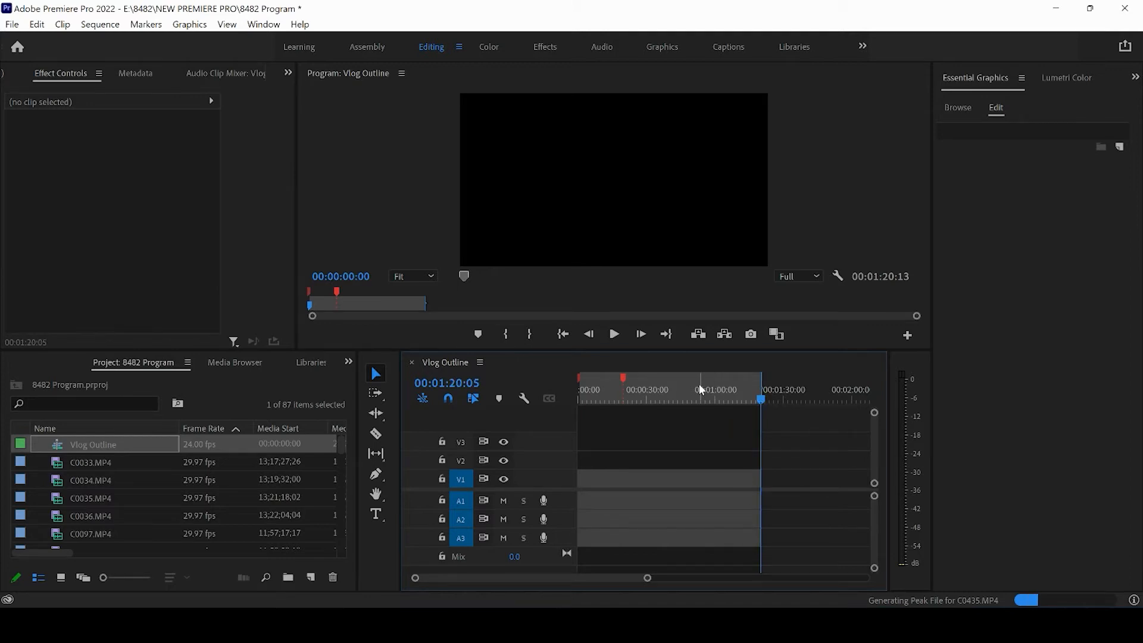
Add a chapter marker named "Talking Interview - 60 seconds" at the playhead position 00:01:20:05.
{"action": "left_click", "coordinate": [146, 25]}
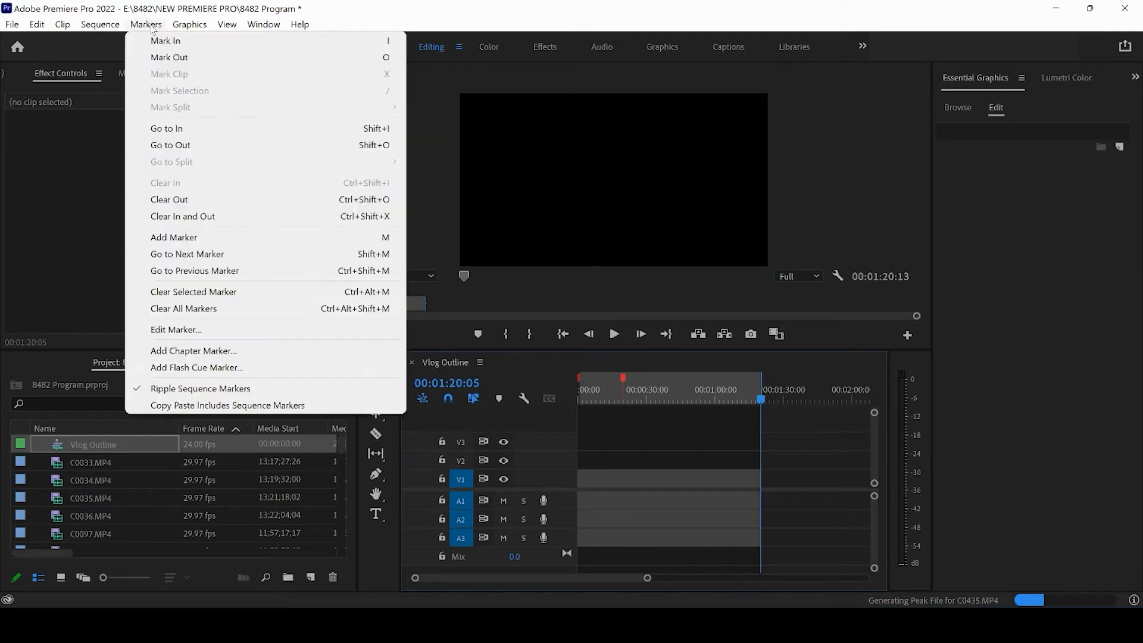
{"action": "left_click", "coordinate": [193, 352]}
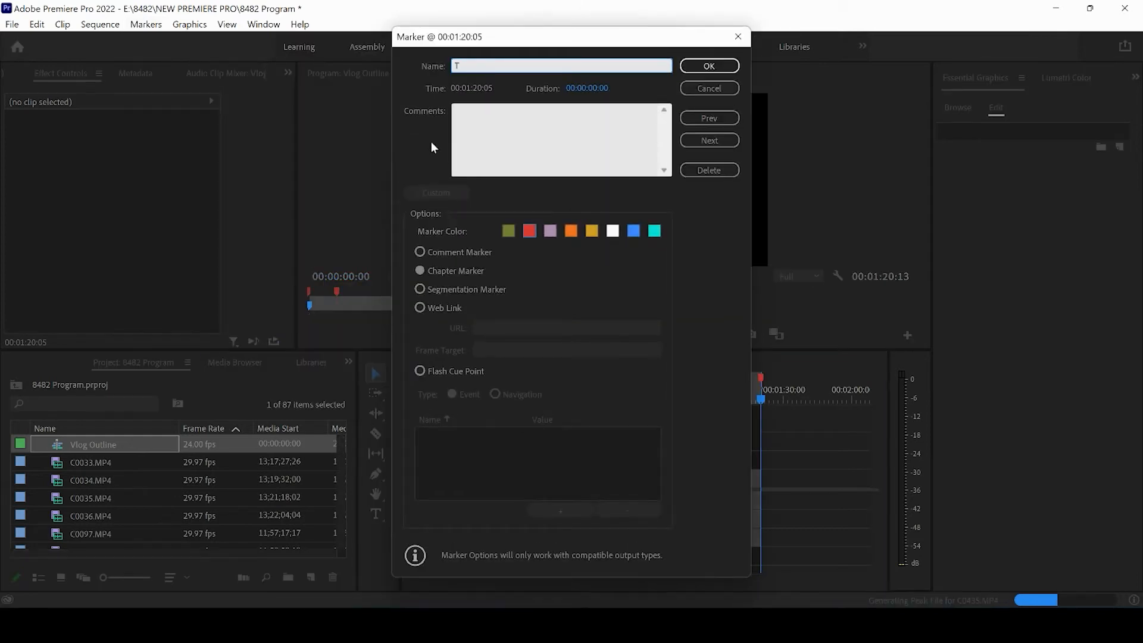
{"action": "type", "text": "Talking Interview - 60 seconds"}
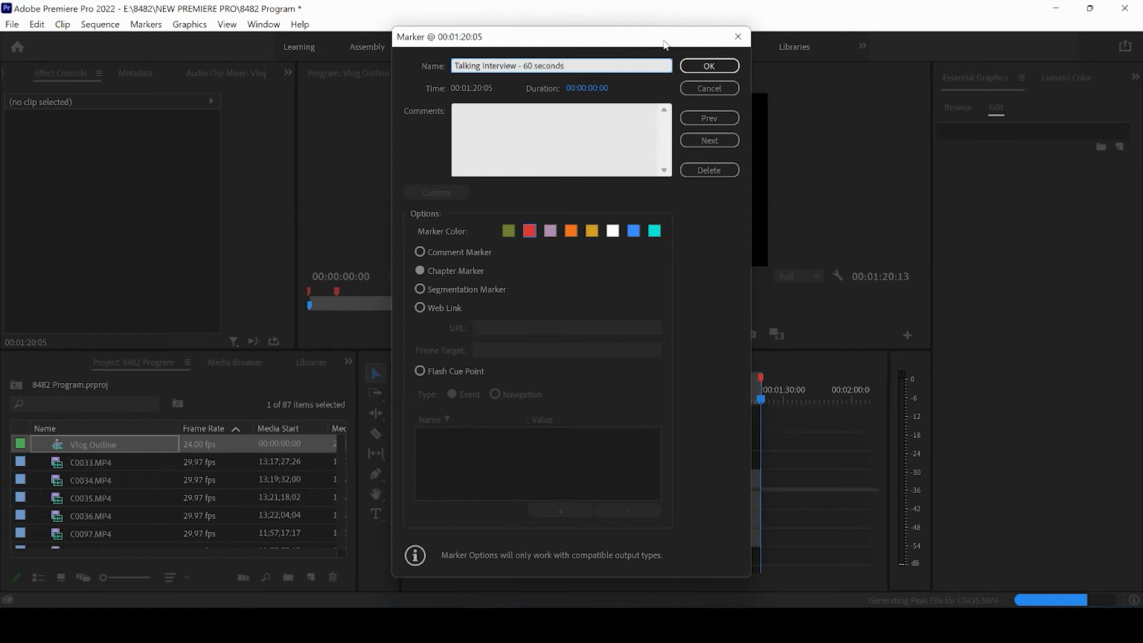
{"action": "left_click", "coordinate": [708, 67]}
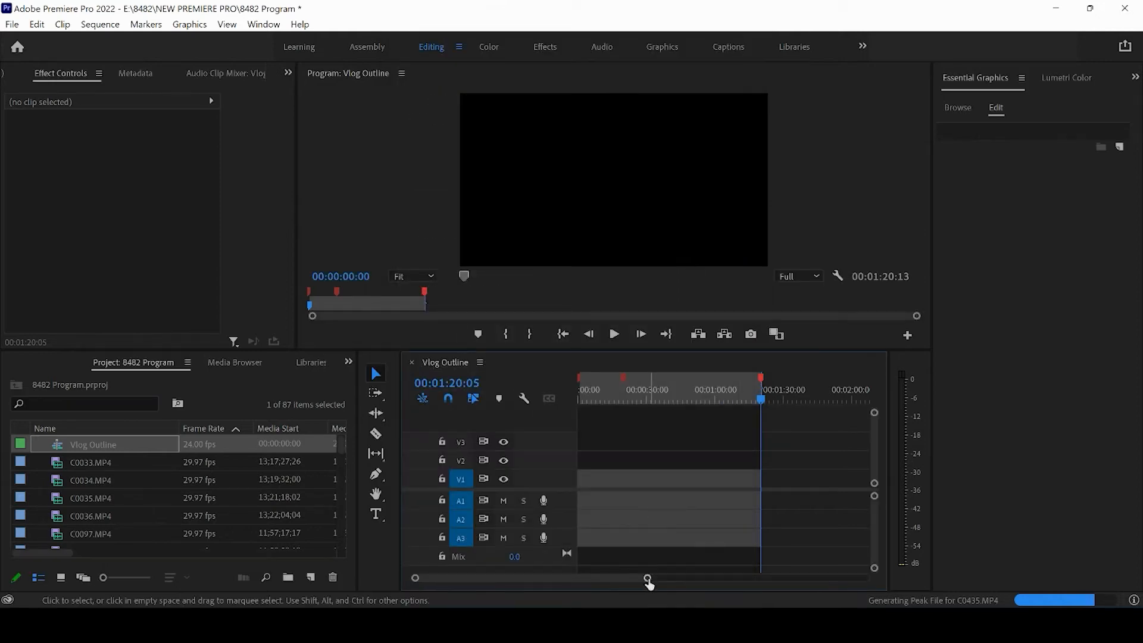
Extend the marked range to about 00:02:21:17 and place the playhead near its end, about 00:02:23:10.
{"action": "left_click_drag", "start_coordinate": [648, 581], "coordinate": [697, 579]}
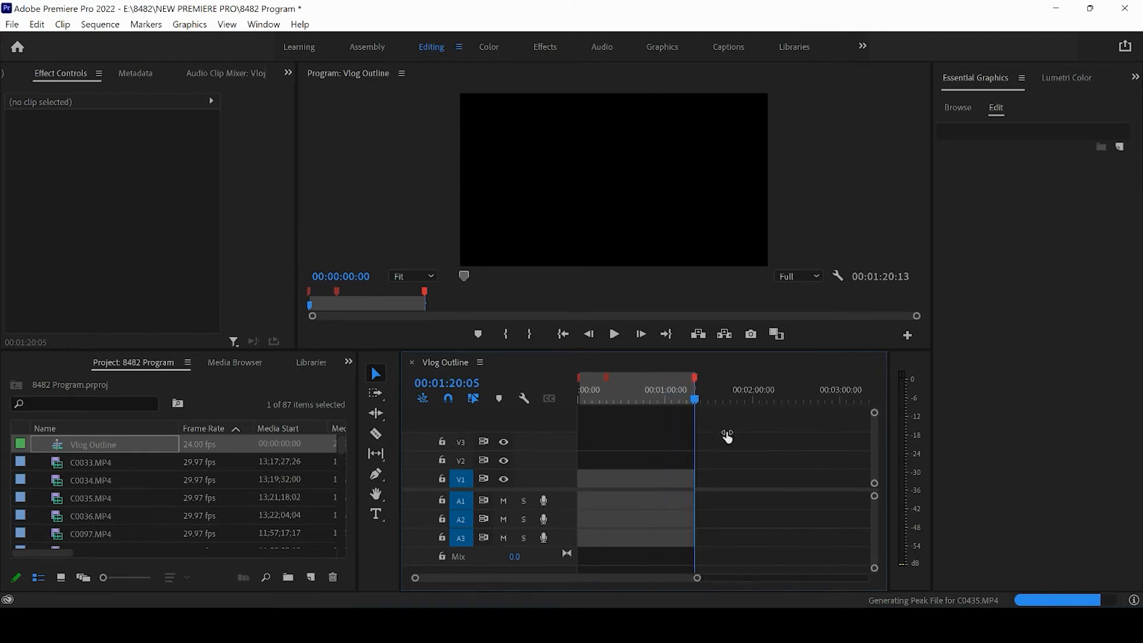
{"action": "left_click_drag", "start_coordinate": [728, 437], "coordinate": [811, 525]}
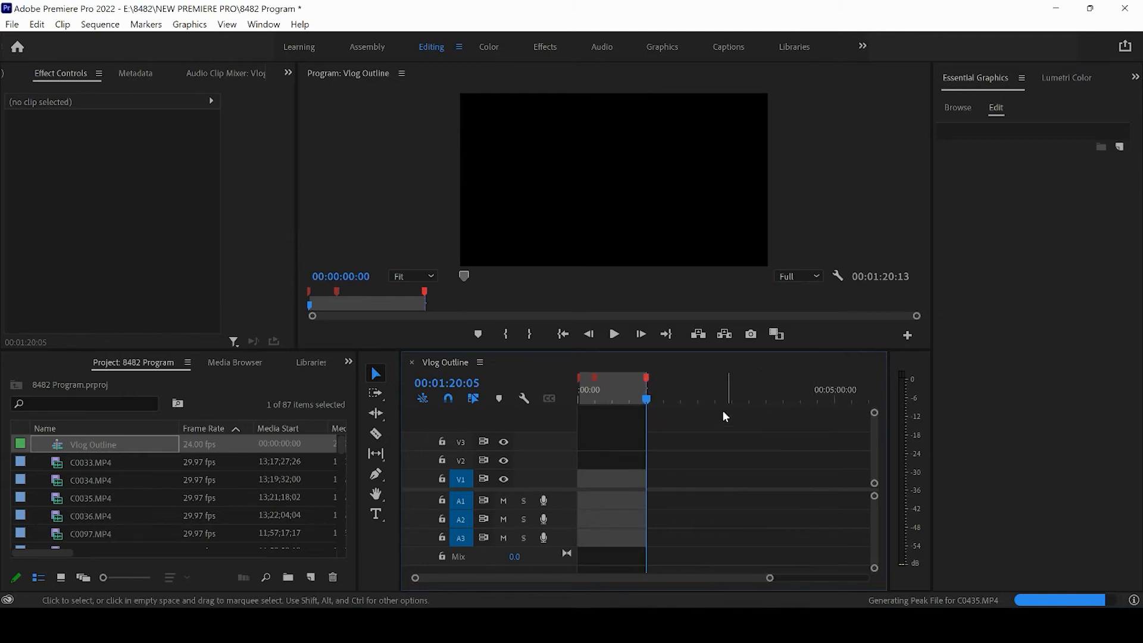
{"action": "left_click_drag", "start_coordinate": [691, 394], "coordinate": [712, 397]}
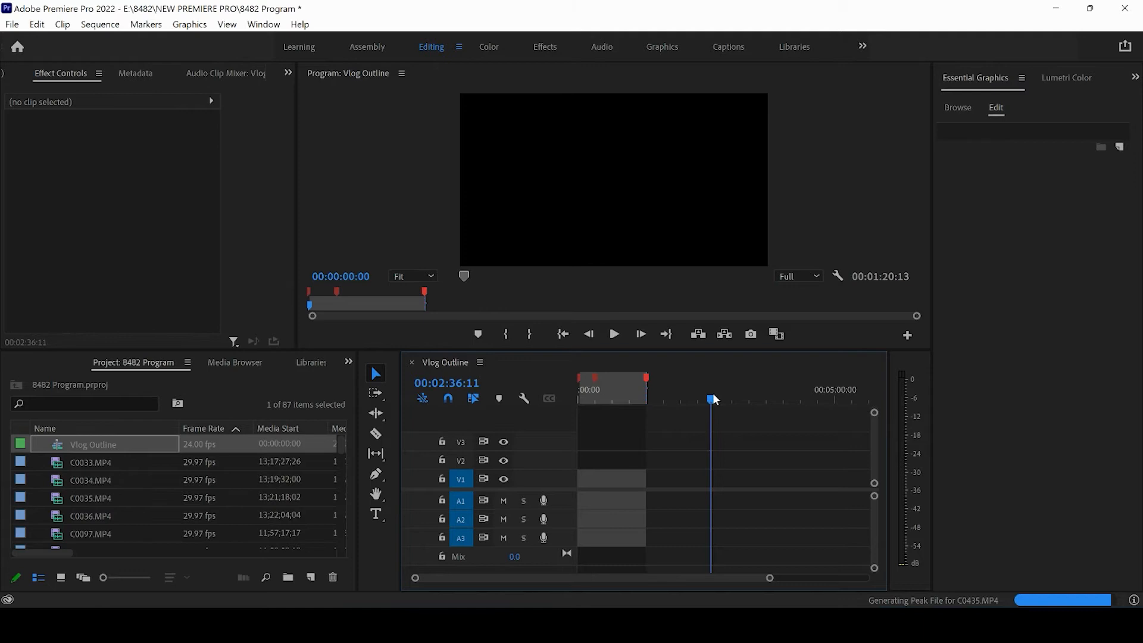
{"action": "key", "text": "o"}
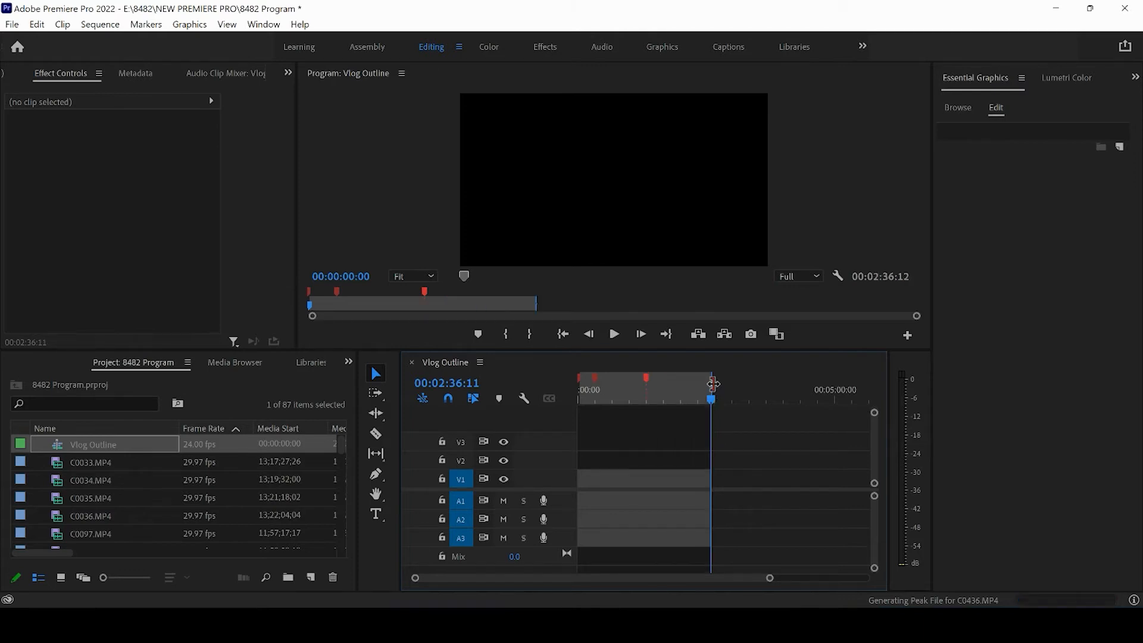
{"action": "left_click_drag", "start_coordinate": [706, 384], "coordinate": [703, 400]}
{"action": "left_click_drag", "start_coordinate": [701, 403], "coordinate": [701, 404]}
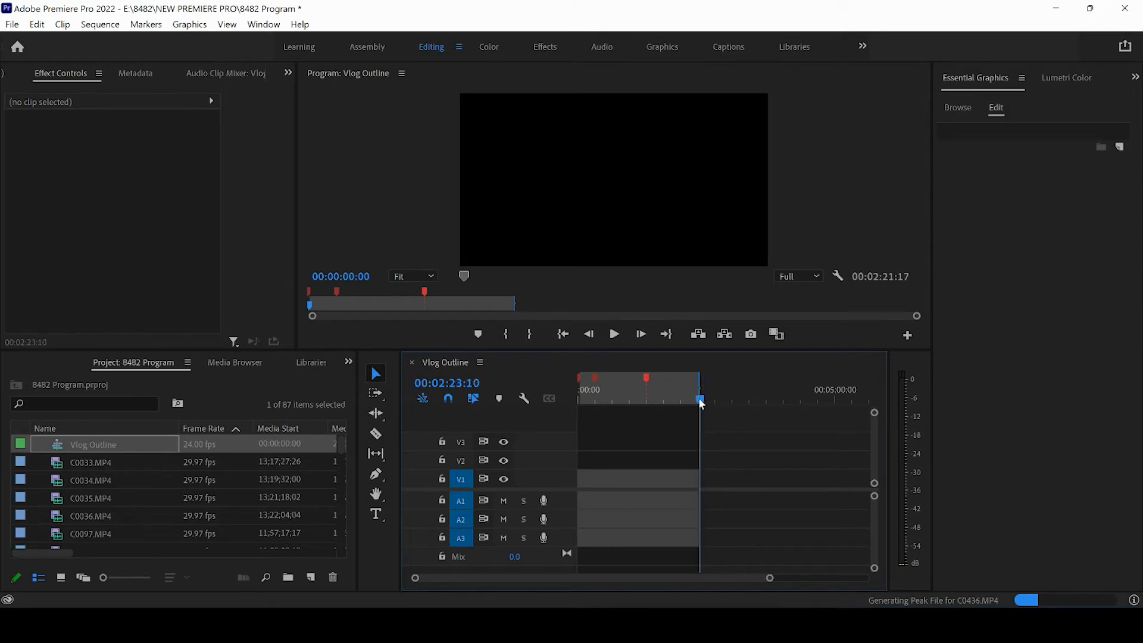
Add a chapter marker named "Workout 2 - 60 seconds" at the playhead position 00:02:23:10.
{"action": "left_click", "coordinate": [145, 24]}
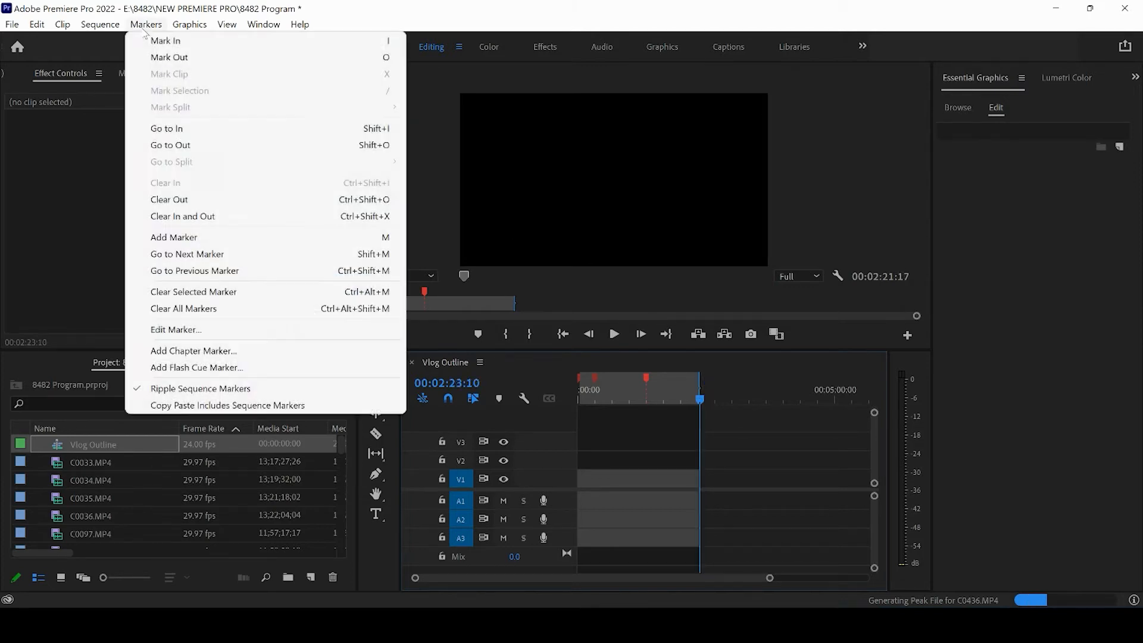
{"action": "left_click", "coordinate": [245, 352]}
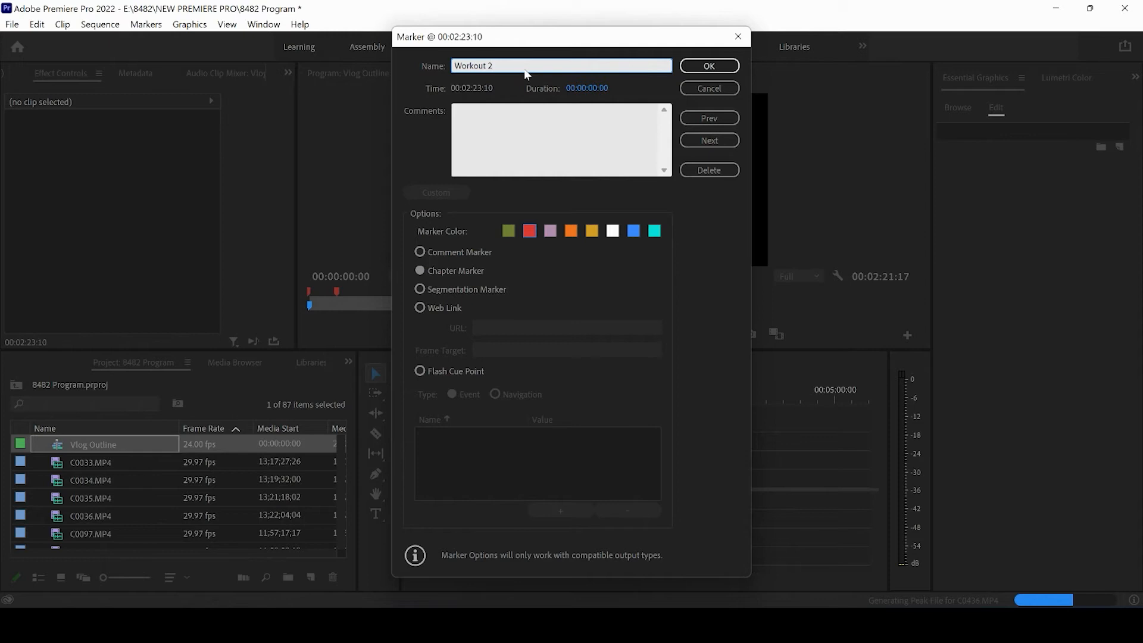
{"action": "type", "text": "Workout 2 - 45 sec"}
{"action": "key", "text": "BackSpace"}
{"action": "key", "text": "BackSpace"}
{"action": "key", "text": "BackSpace"}
{"action": "key", "text": "BackSpace"}
{"action": "key", "text": "BackSpace"}
{"action": "key", "text": "BackSpace"}
{"action": "type", "text": "60 seconds"}
{"action": "key", "text": "Return"}
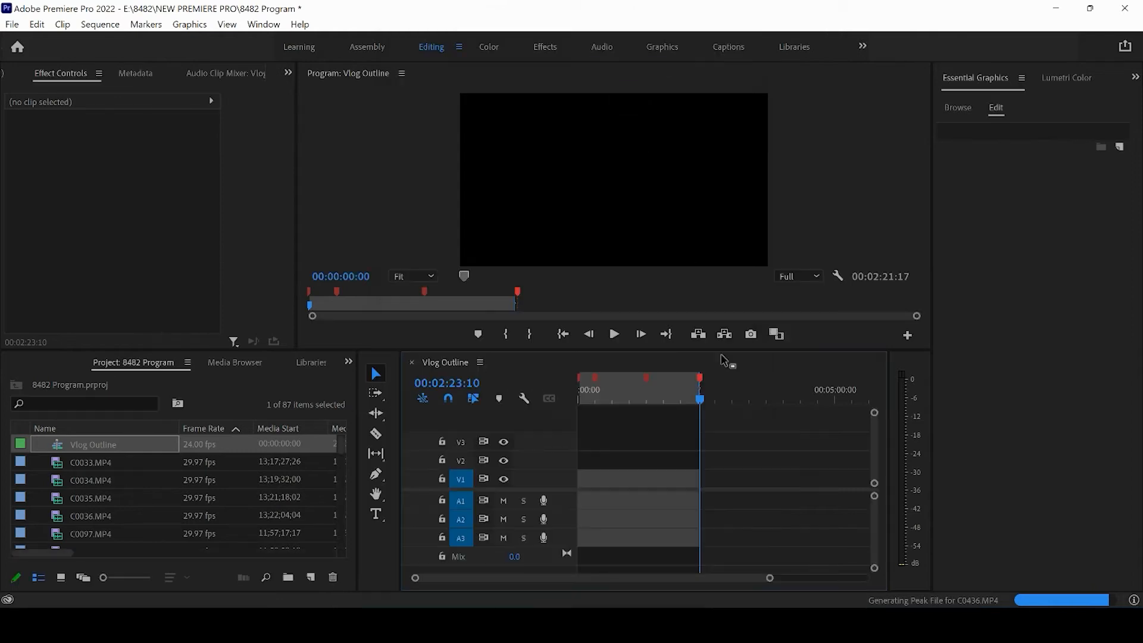
Extend the marked range to about 00:03:21:16 and place the playhead at its end.
{"action": "left_click", "coordinate": [759, 399]}
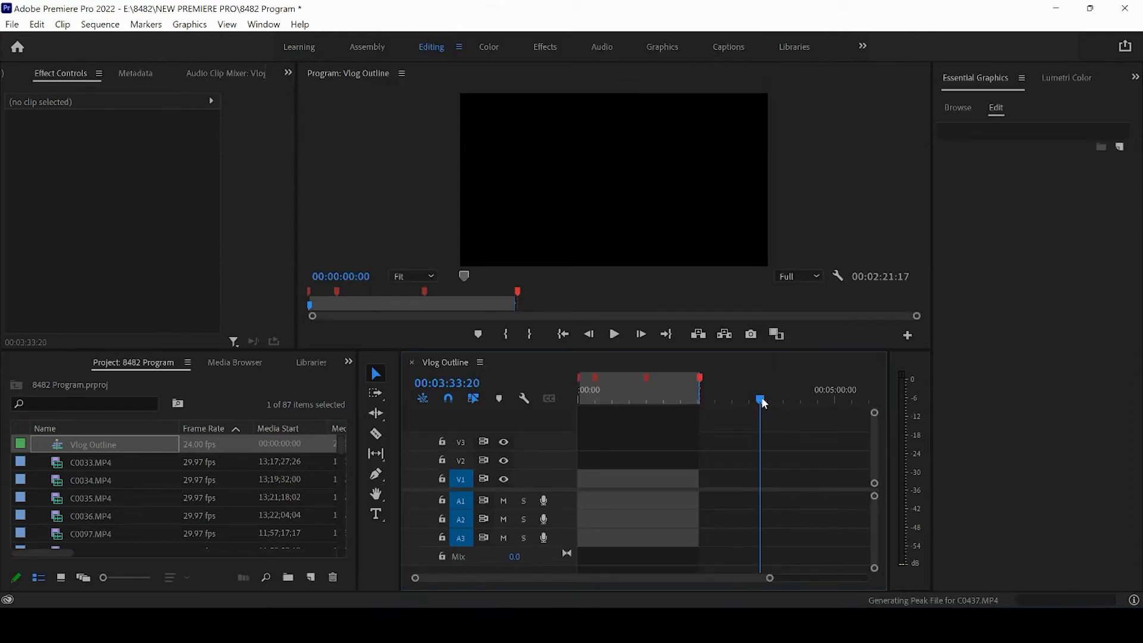
{"action": "key", "text": "m"}
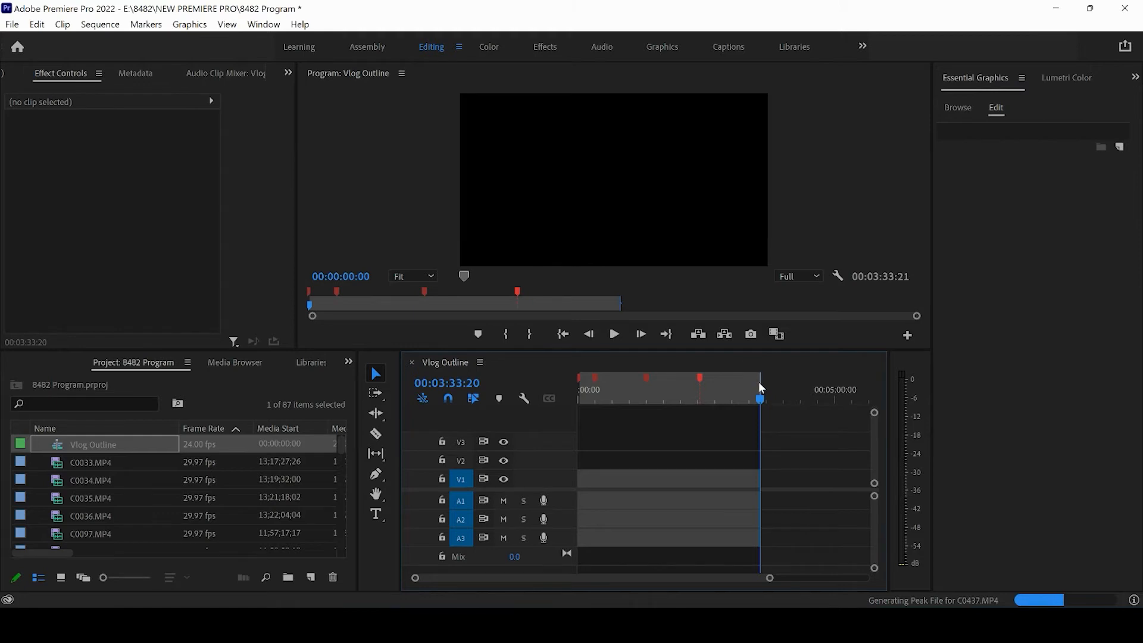
{"action": "left_click_drag", "start_coordinate": [761, 381], "coordinate": [751, 384]}
{"action": "left_click", "coordinate": [751, 391]}
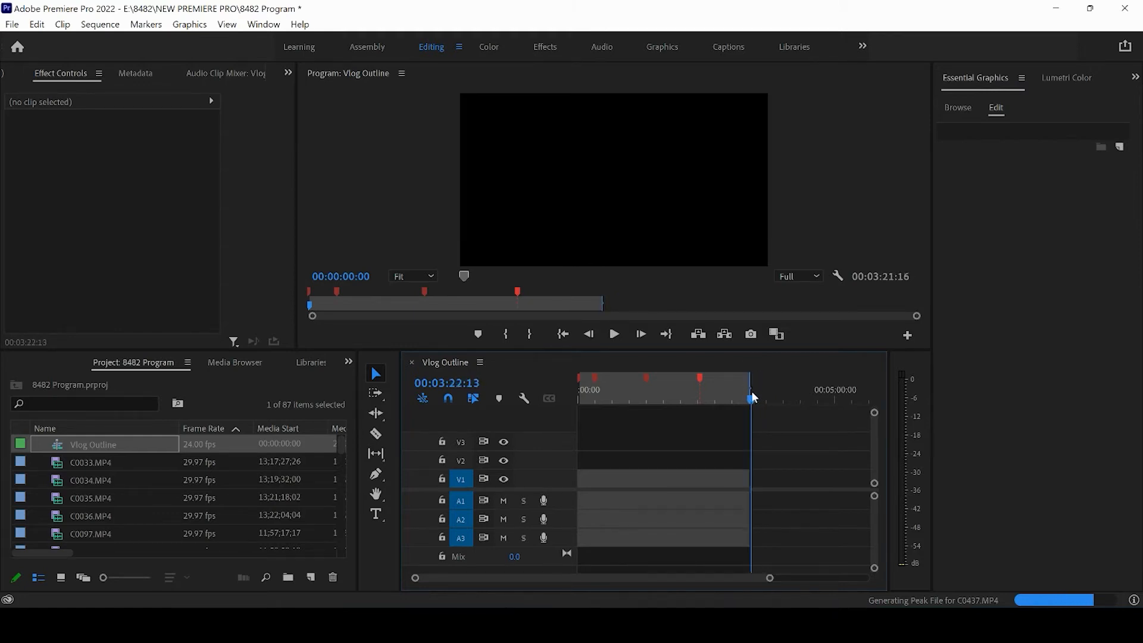
Add a chapter marker named "Outro" at the playhead position 00:03:21:16.
{"action": "left_click", "coordinate": [147, 24]}
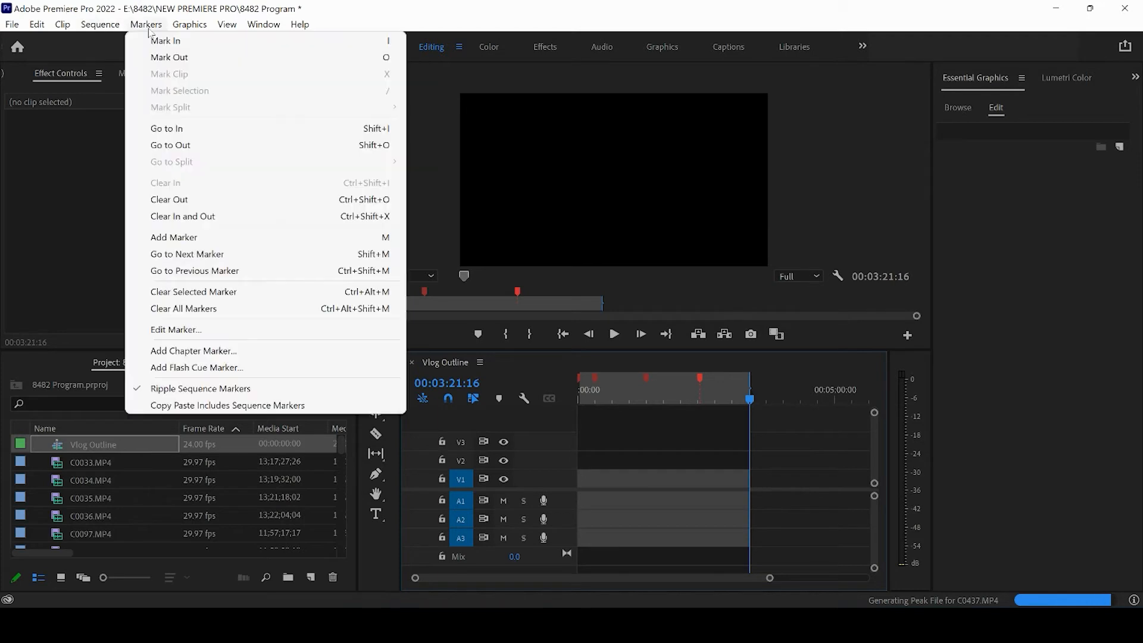
{"action": "left_click", "coordinate": [194, 351]}
{"action": "type", "text": "O"}
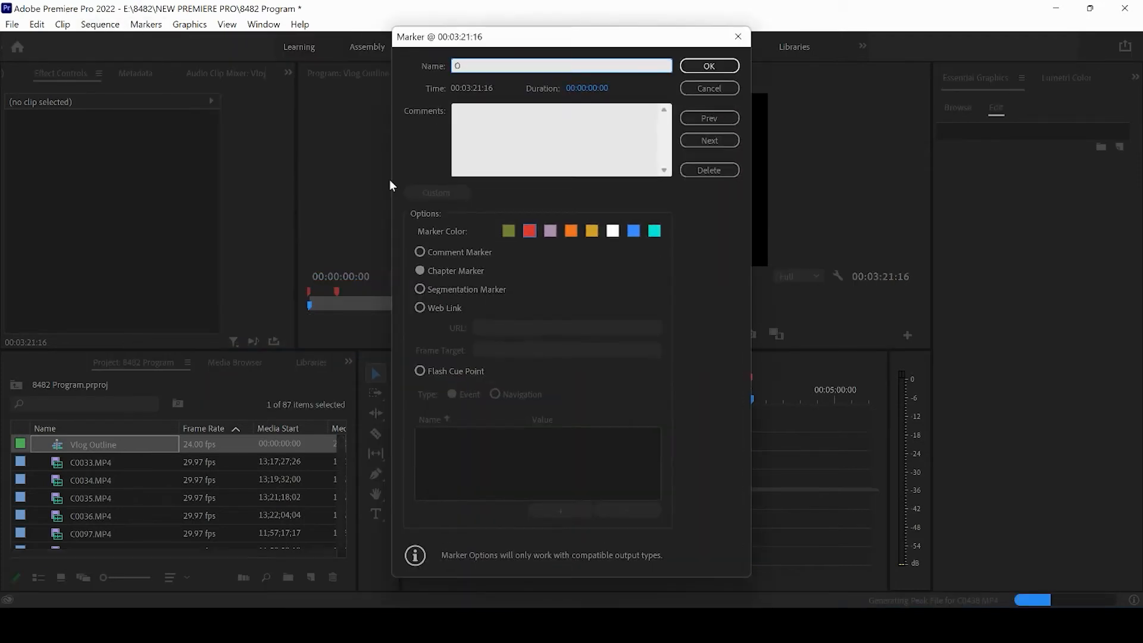
{"action": "type", "text": "utro"}
{"action": "key", "text": "Return"}
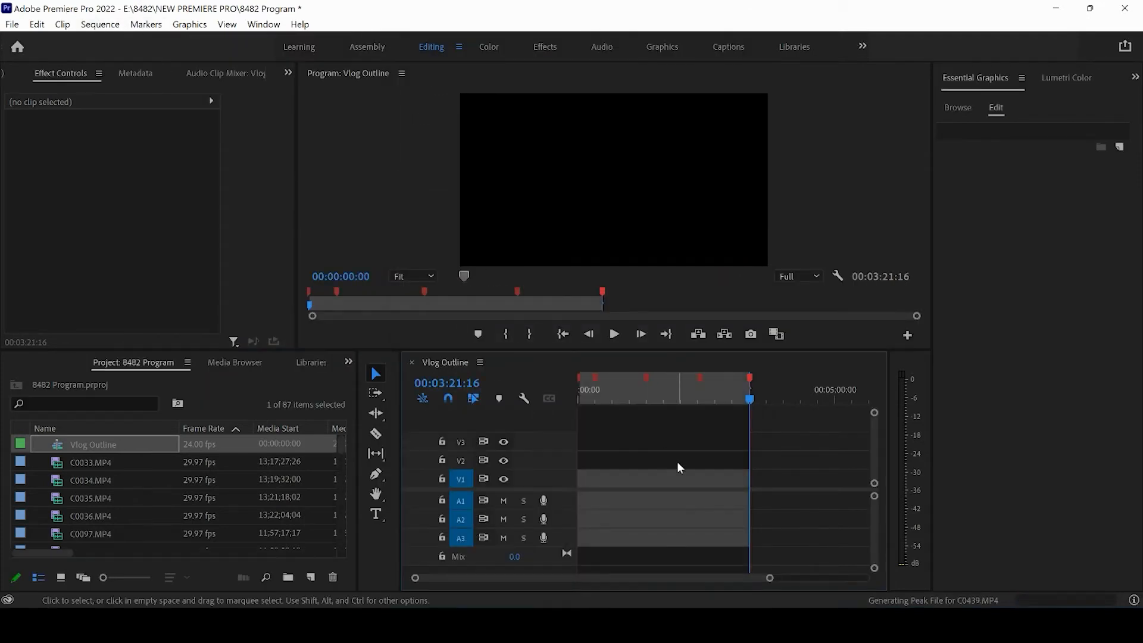
Place the playhead at about 00:01:19:23 and widen the project panel to show the Media End column.
{"action": "left_click", "coordinate": [646, 394]}
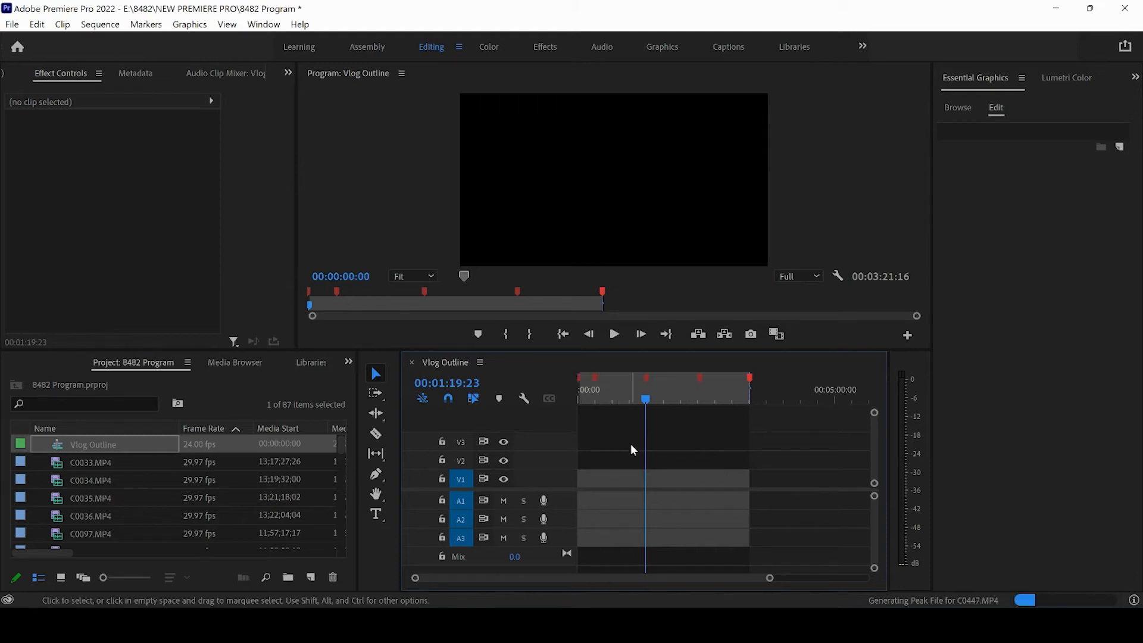
{"action": "left_click_drag", "start_coordinate": [770, 578], "coordinate": [802, 584]}
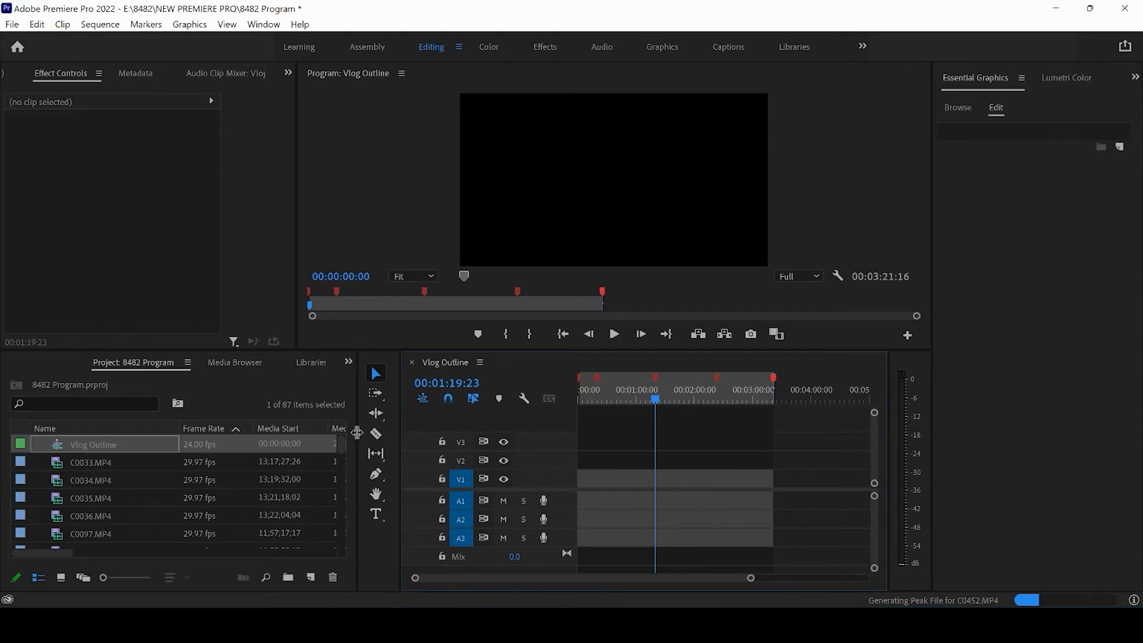
{"action": "left_click_drag", "start_coordinate": [356, 433], "coordinate": [410, 435]}
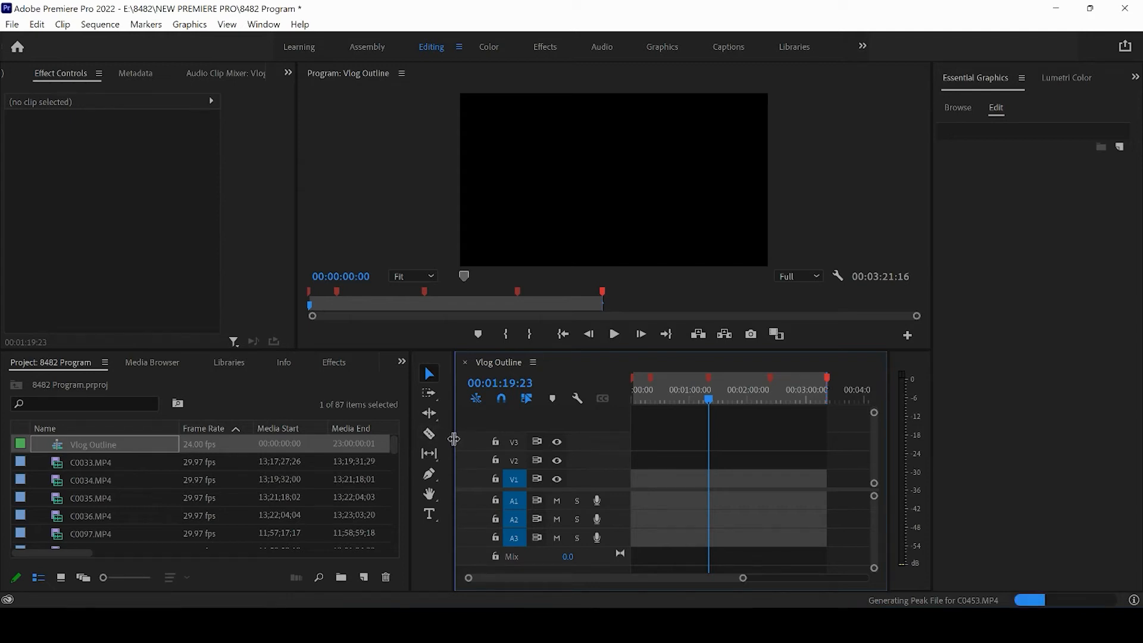
{"action": "left_click_drag", "start_coordinate": [453, 439], "coordinate": [443, 438]}
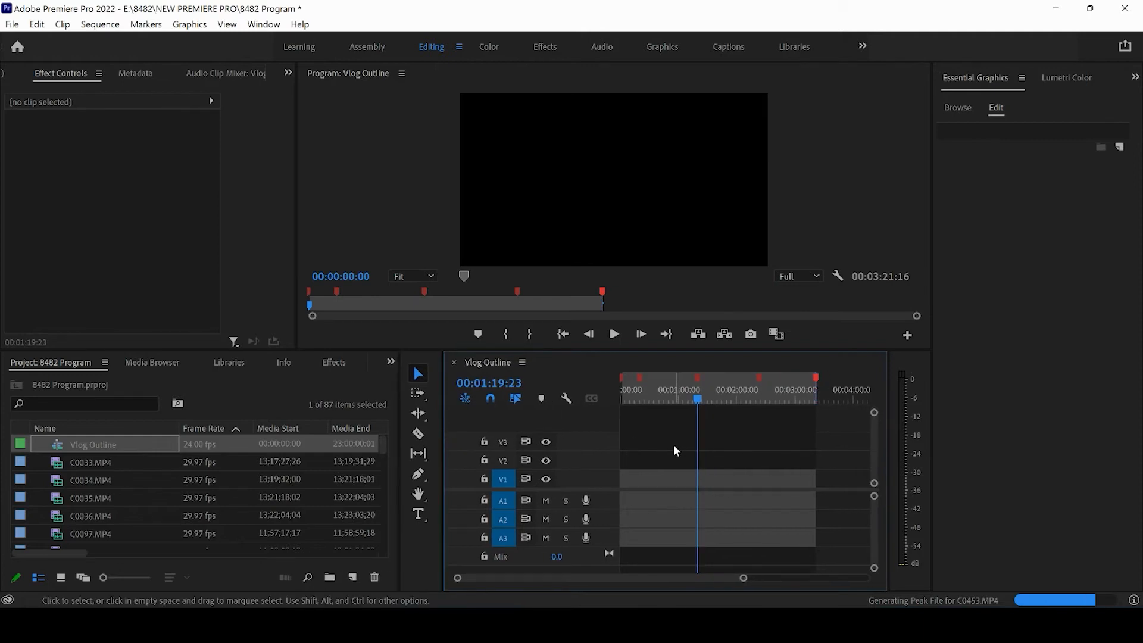
Create a new sequence named "Sequential" from the custom 4K Sequence preset.
{"action": "left_click", "coordinate": [12, 25]}
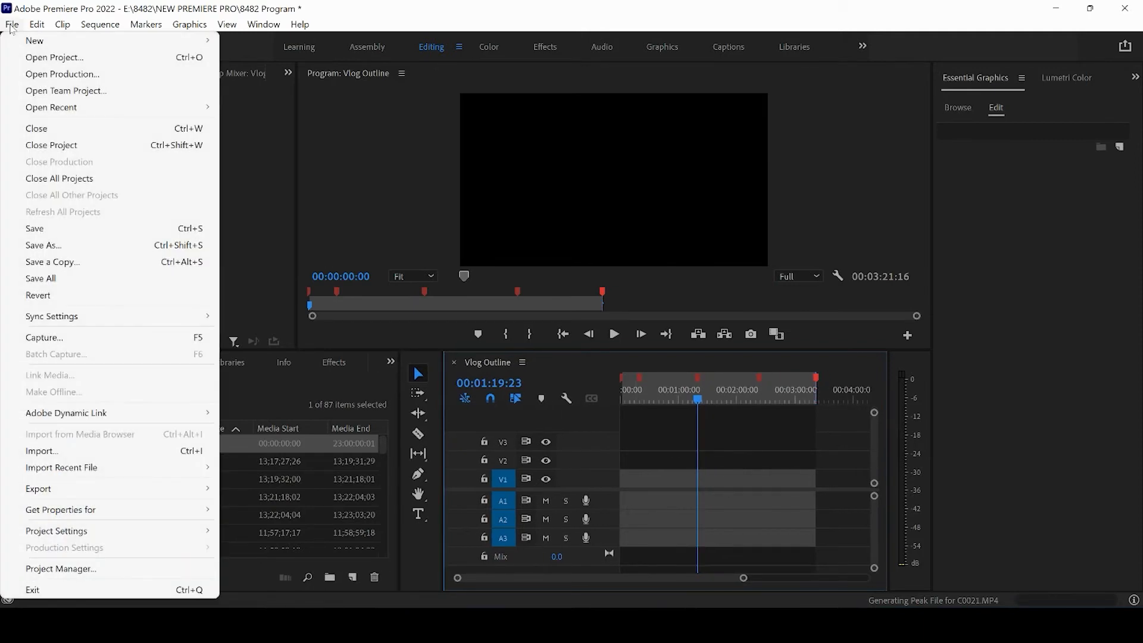
{"action": "mouse_move", "coordinate": [31, 42]}
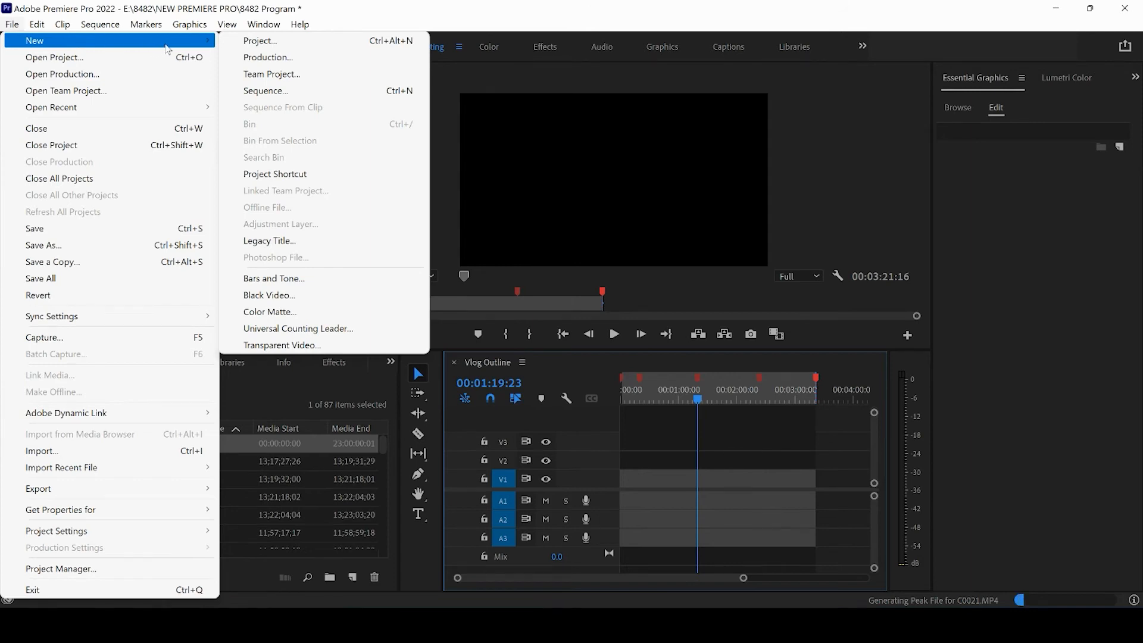
{"action": "left_click", "coordinate": [263, 91]}
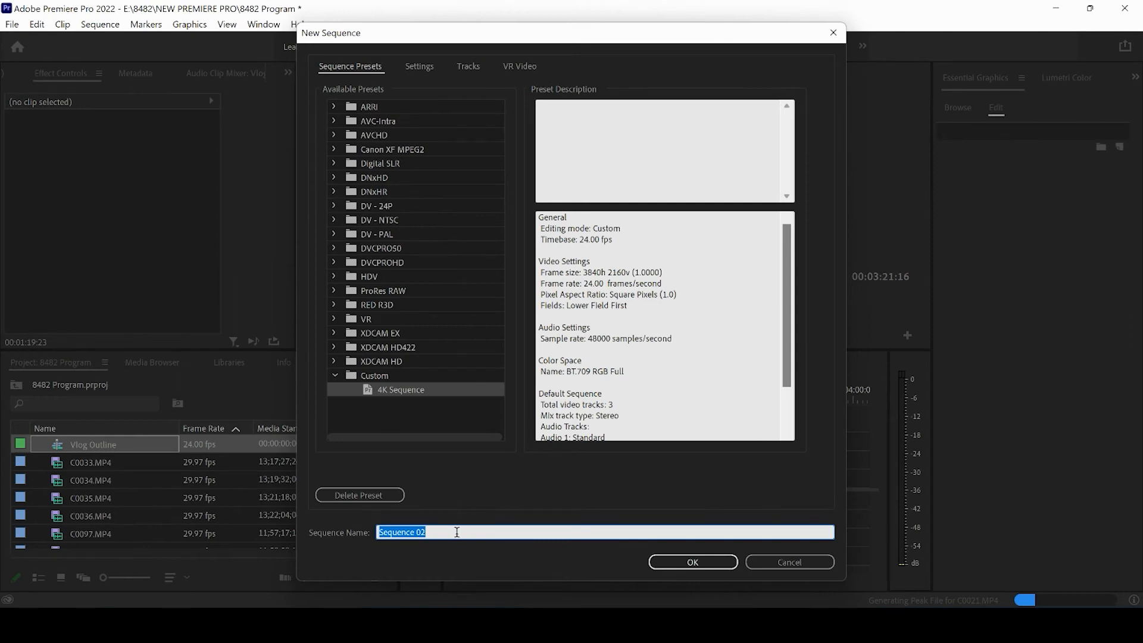
{"action": "type", "text": "S"}
{"action": "left_click", "coordinate": [689, 566]}
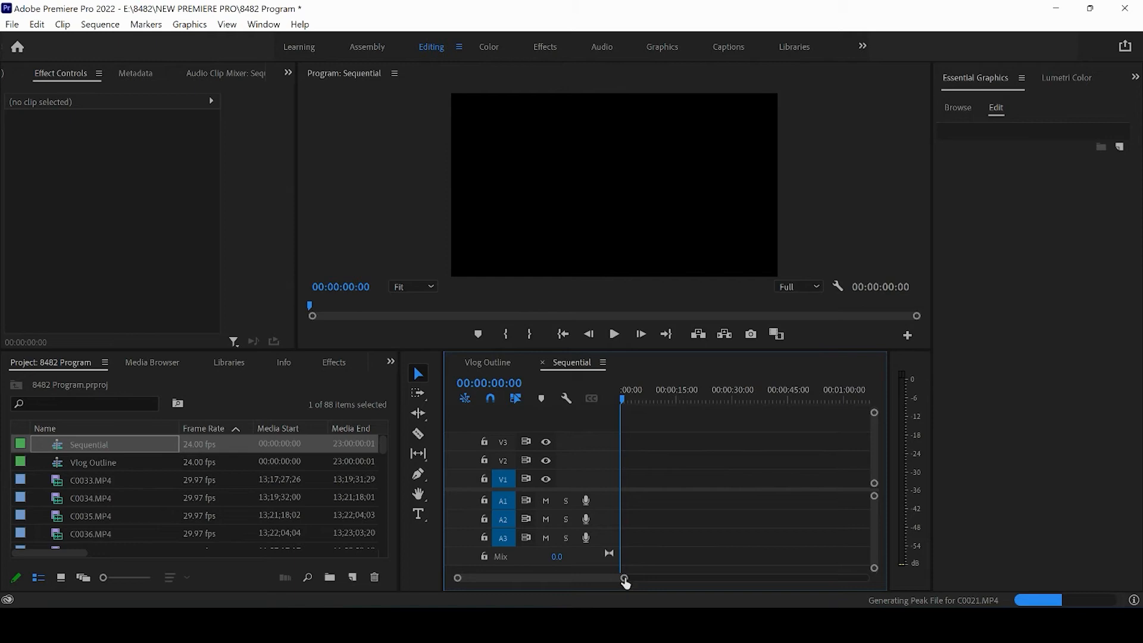
{"action": "left_click_drag", "start_coordinate": [625, 578], "coordinate": [842, 571]}
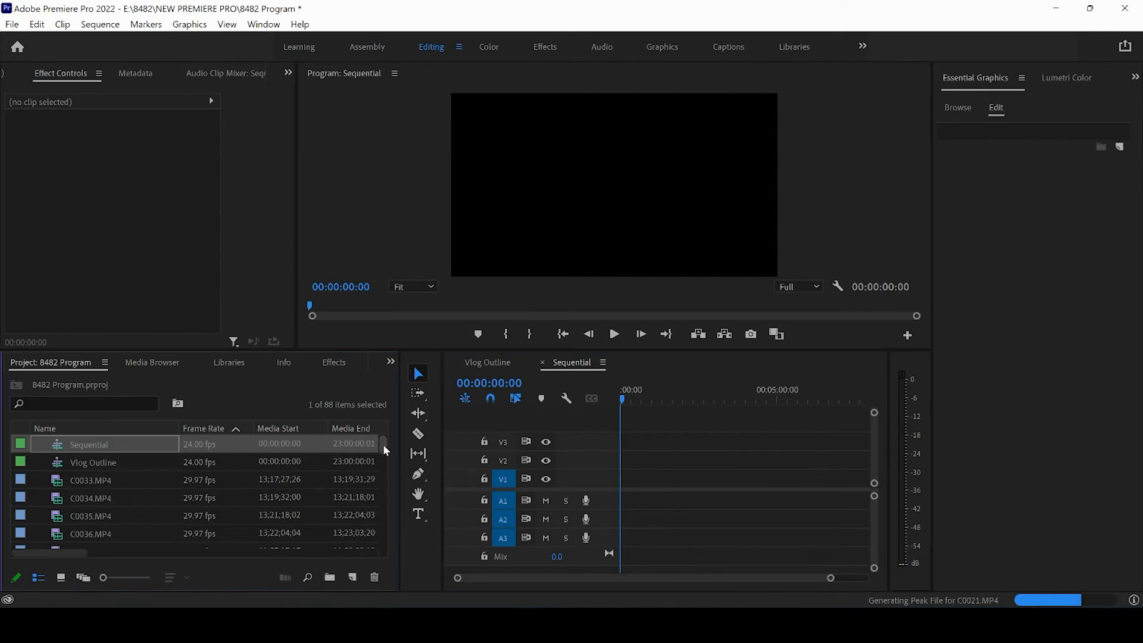
Open C0033.MP4 in the source monitor and slightly narrow the project panel.
{"action": "mouse_move", "coordinate": [382, 446]}
{"action": "left_mouse_down"}
{"action": "mouse_move", "coordinate": [386, 554]}
{"action": "mouse_move", "coordinate": [391, 448]}
{"action": "left_mouse_up"}
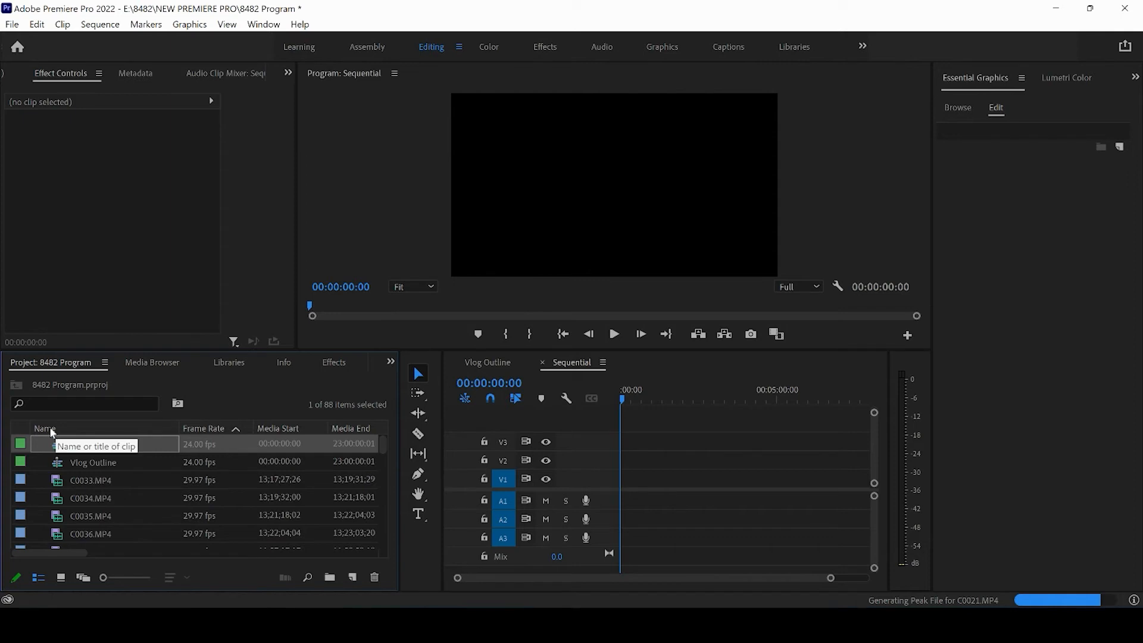
{"action": "double_click", "coordinate": [88, 485]}
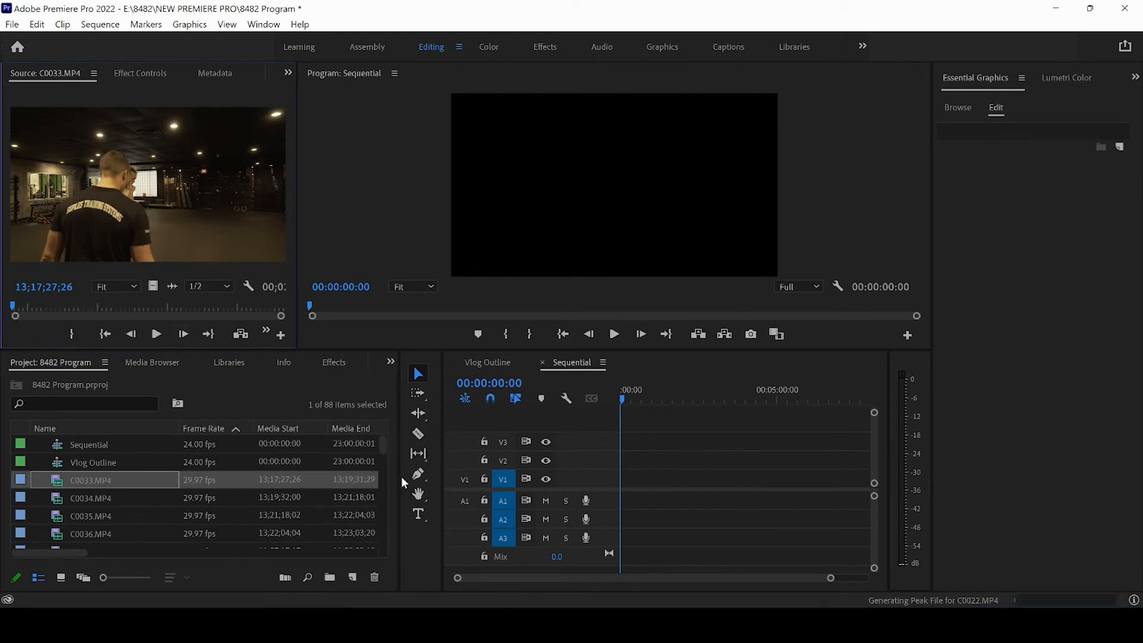
{"action": "mouse_move", "coordinate": [400, 478]}
{"action": "left_mouse_down"}
{"action": "mouse_move", "coordinate": [562, 478]}
{"action": "mouse_move", "coordinate": [393, 474]}
{"action": "left_mouse_up"}
Sort the project items by media start, latest first, and preview C0039.MP4, C0038.MP4 and C0037.MP4.
{"action": "left_click", "coordinate": [284, 429]}
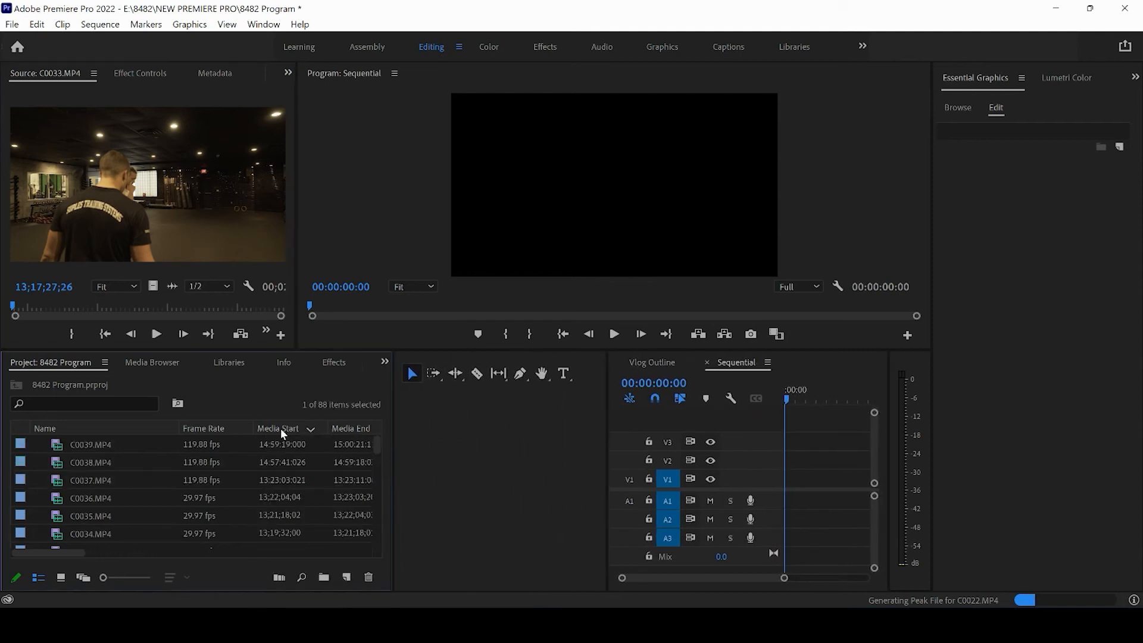
{"action": "double_click", "coordinate": [94, 444]}
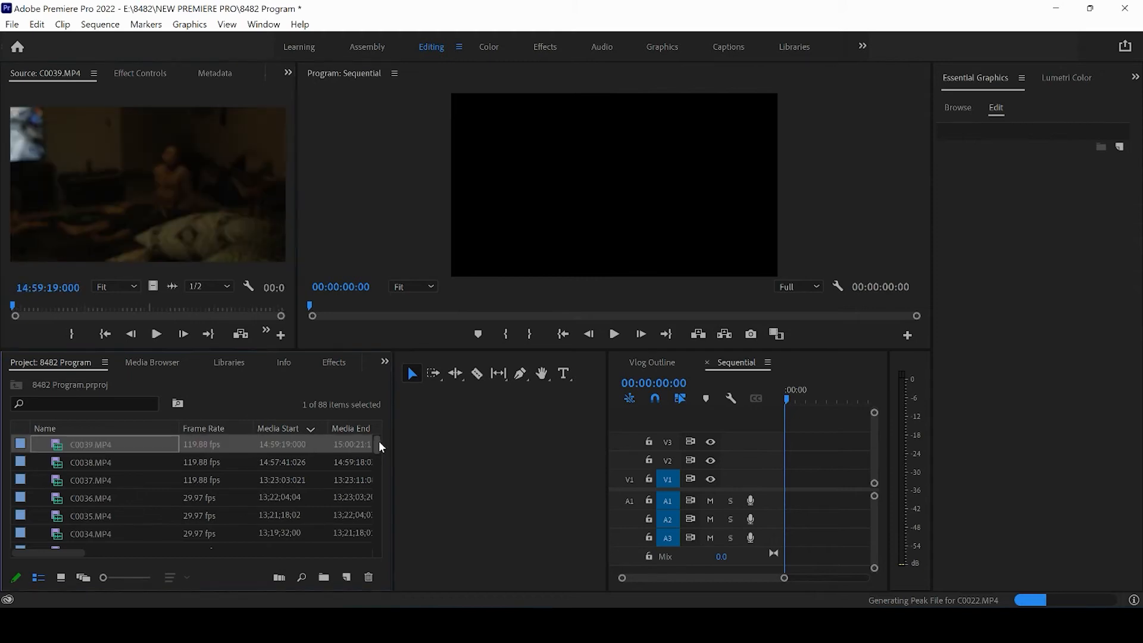
{"action": "double_click", "coordinate": [95, 461]}
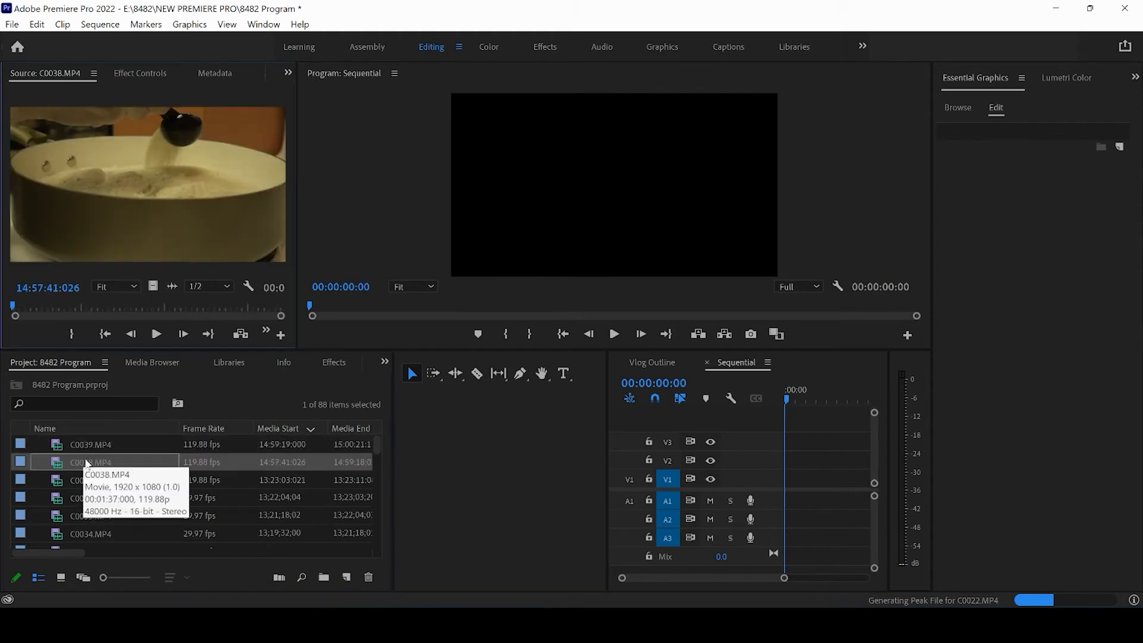
{"action": "double_click", "coordinate": [83, 480]}
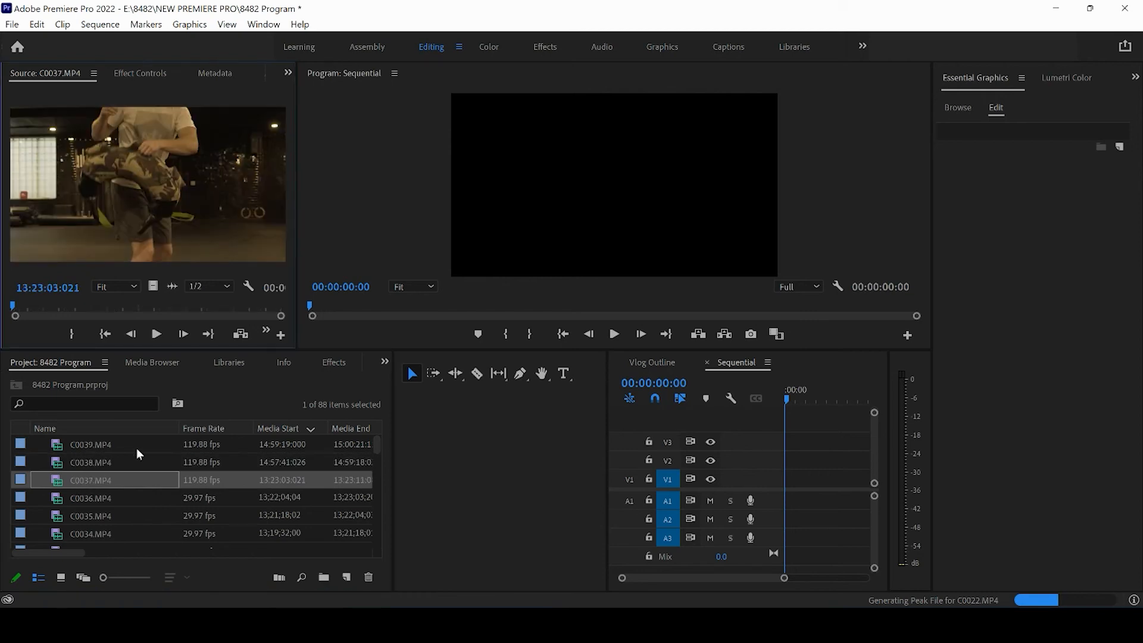
Sort the project items by media start, earliest first, and scrub through C0421.MP4 in the source monitor.
{"action": "left_click", "coordinate": [297, 430]}
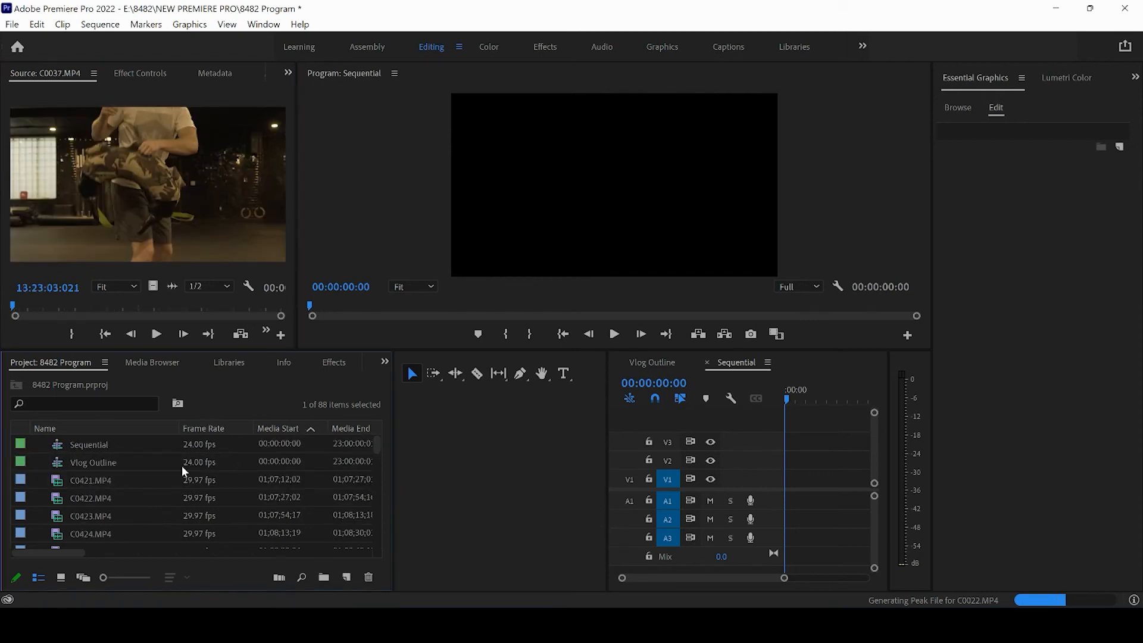
{"action": "double_click", "coordinate": [86, 481]}
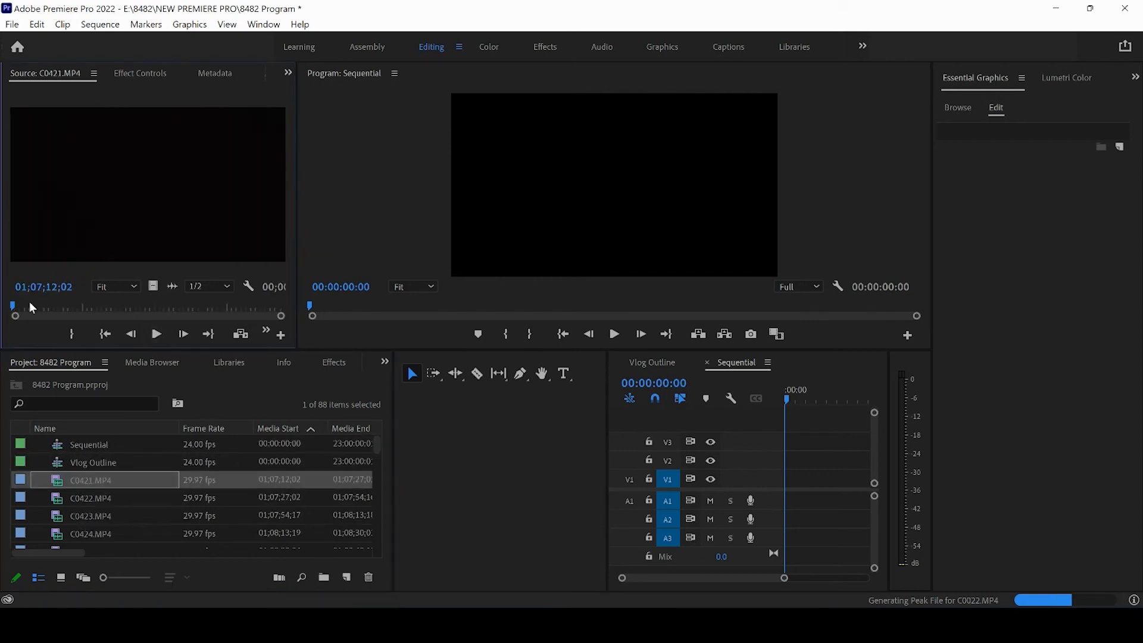
{"action": "left_click_drag", "start_coordinate": [31, 308], "coordinate": [200, 308]}
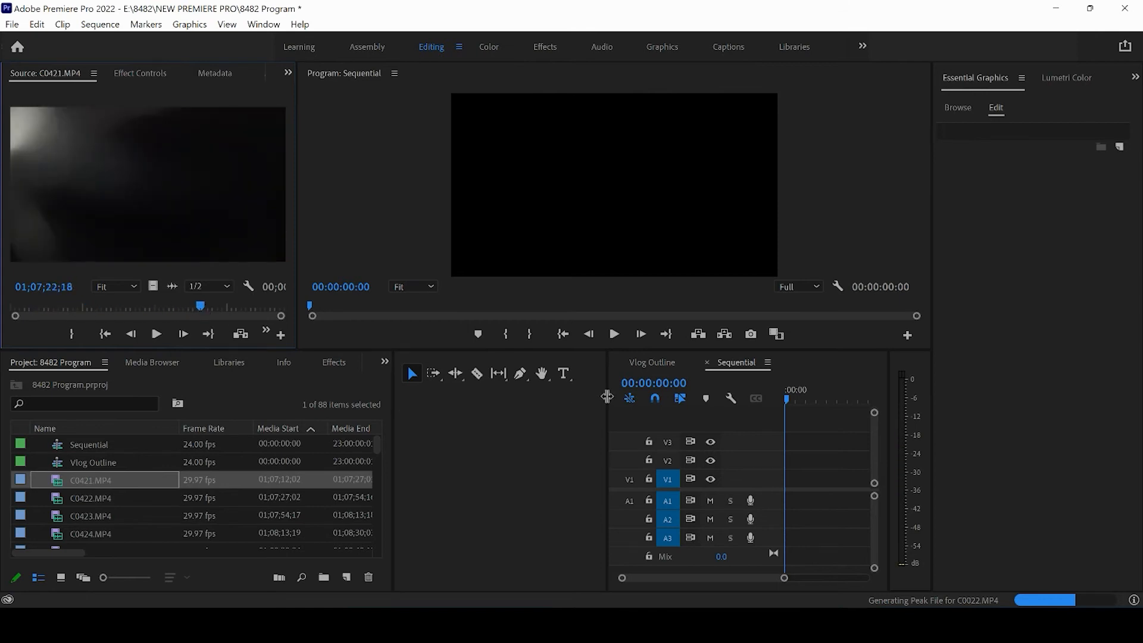
{"action": "left_click_drag", "start_coordinate": [608, 413], "coordinate": [430, 398]}
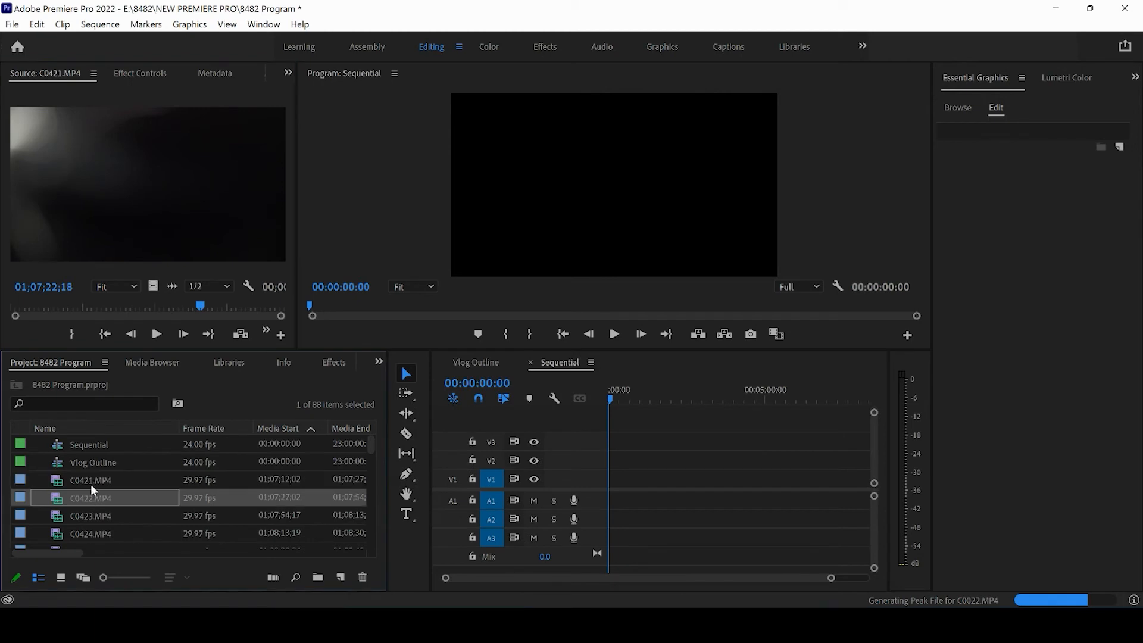
{"action": "left_click_drag", "start_coordinate": [27, 308], "coordinate": [225, 312]}
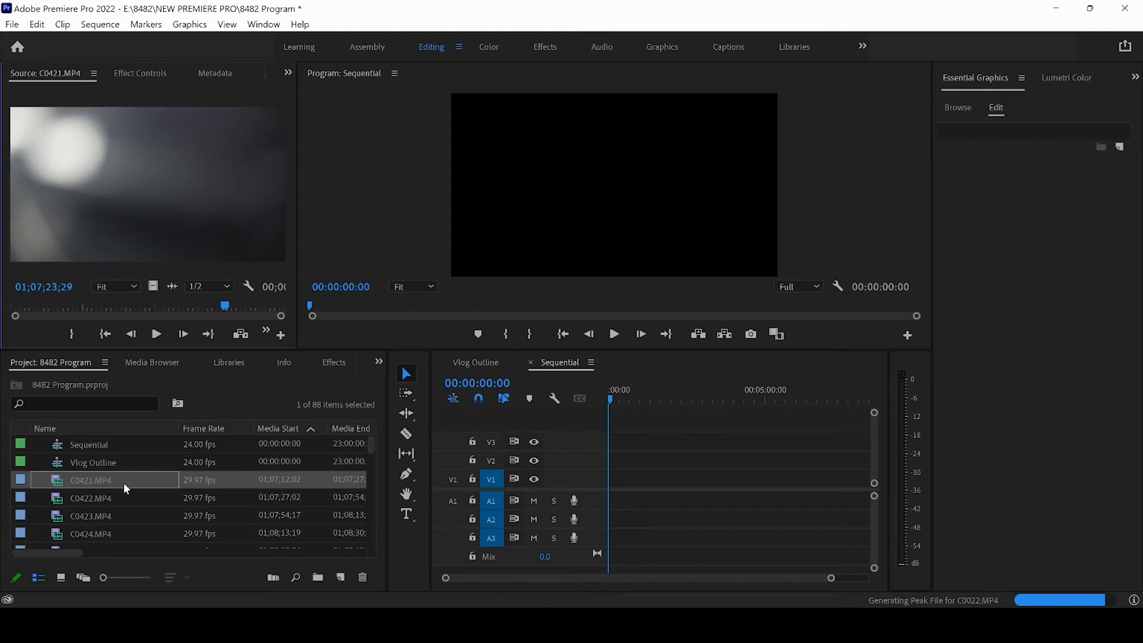
Place C0422.MP4 from about 01;07;30;03 to 01;07;33;08 at the start of the Sequential timeline, keeping the existing sequence settings.
{"action": "double_click", "coordinate": [88, 500]}
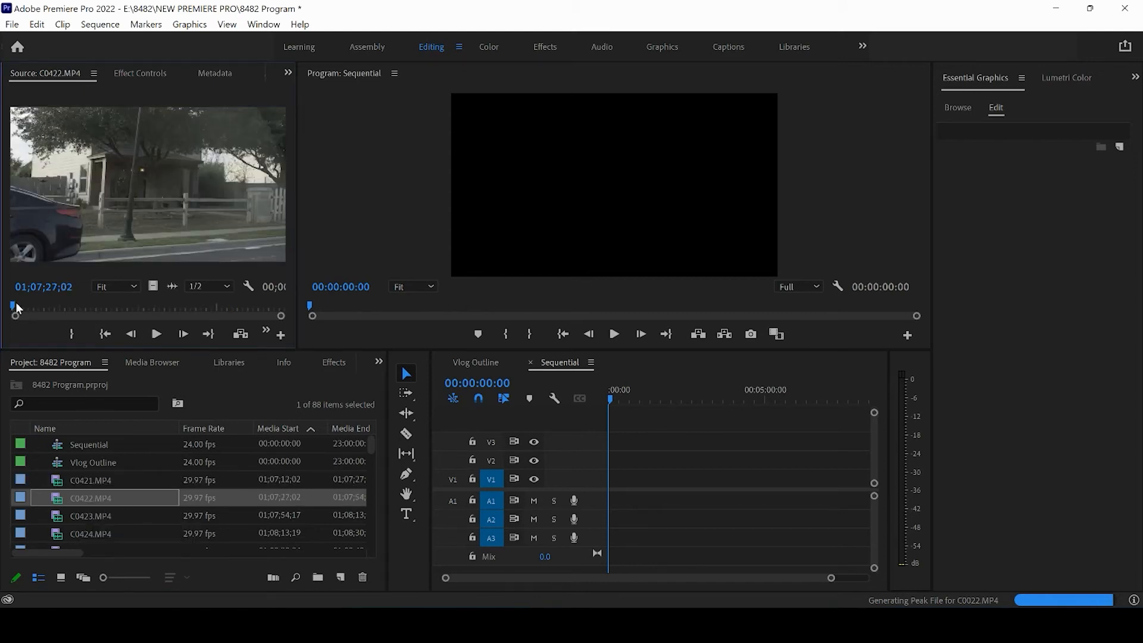
{"action": "left_click_drag", "start_coordinate": [17, 307], "coordinate": [43, 311]}
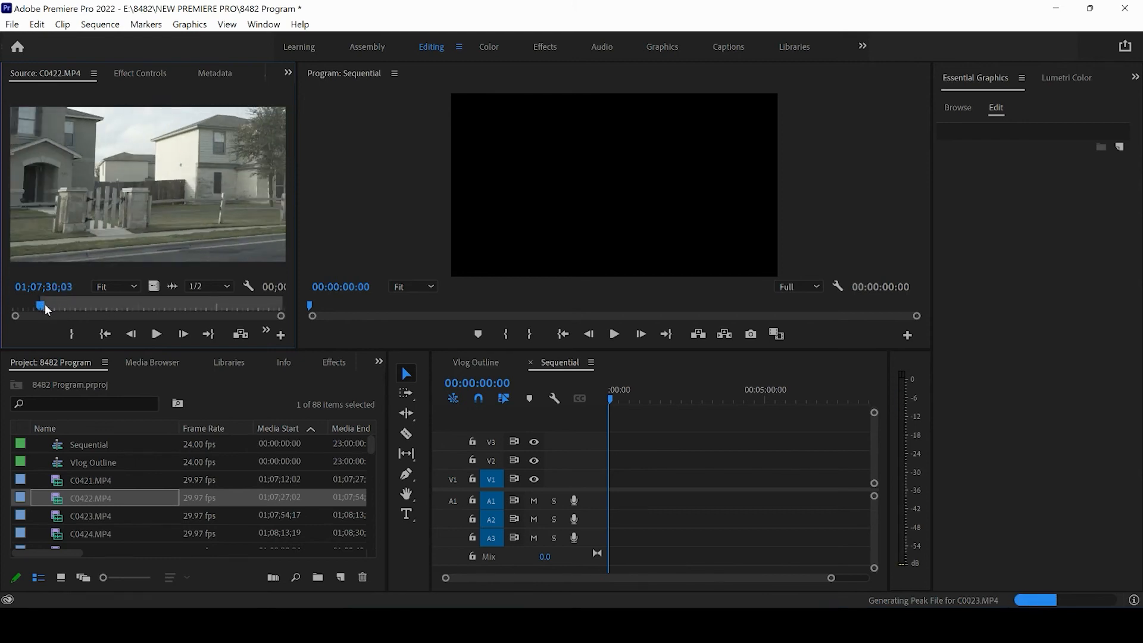
{"action": "left_click_drag", "start_coordinate": [47, 310], "coordinate": [77, 310]}
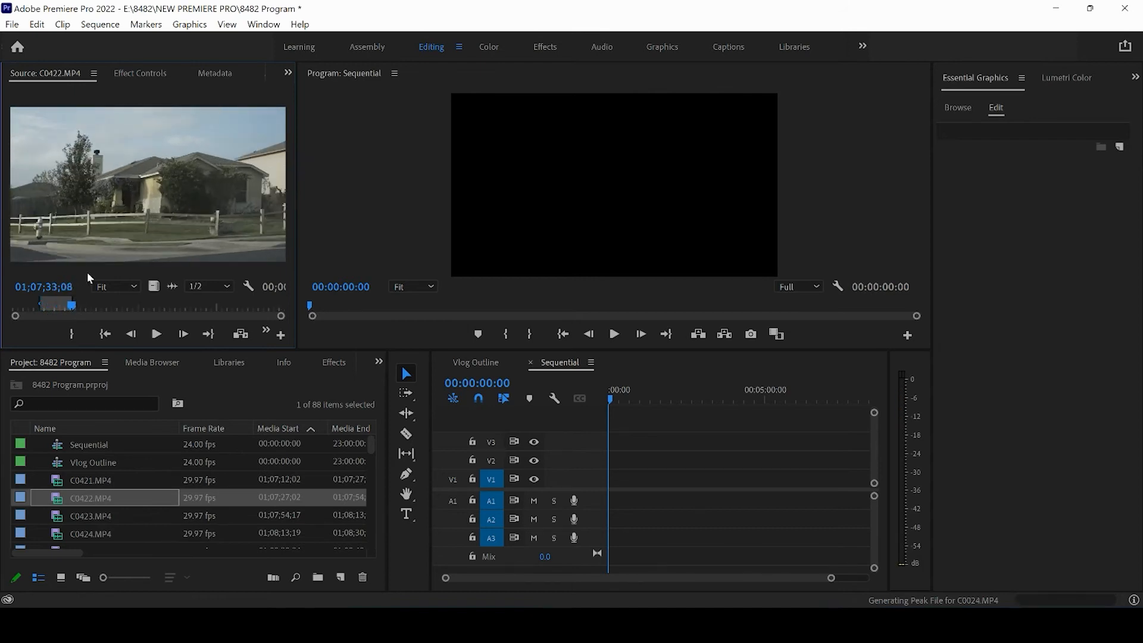
{"action": "left_click_drag", "start_coordinate": [113, 244], "coordinate": [608, 485]}
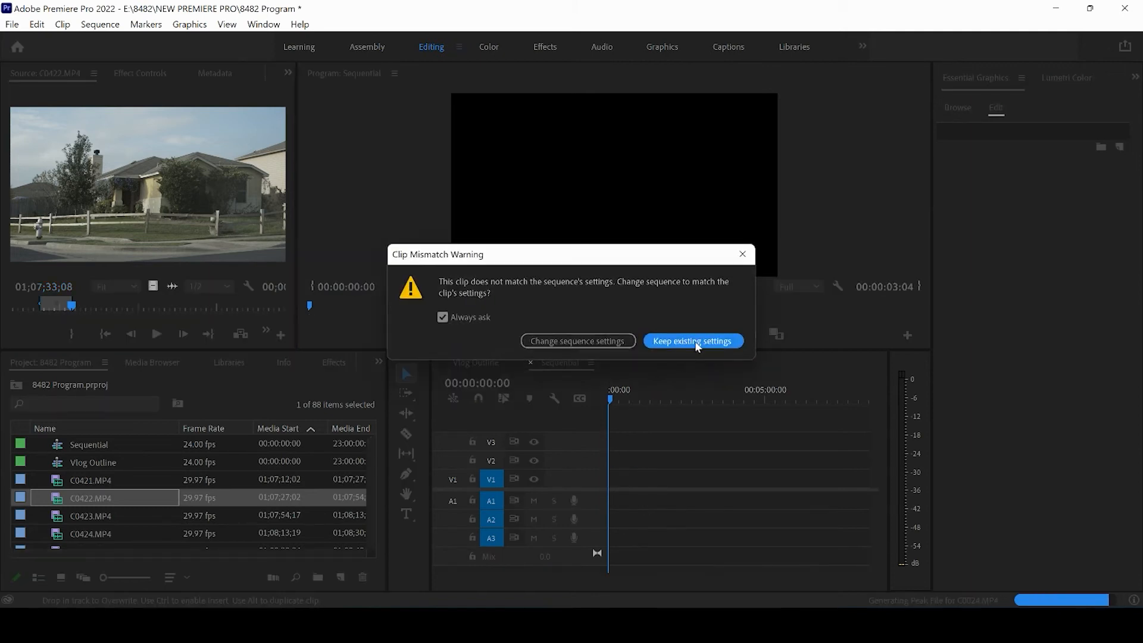
{"action": "left_click", "coordinate": [665, 343]}
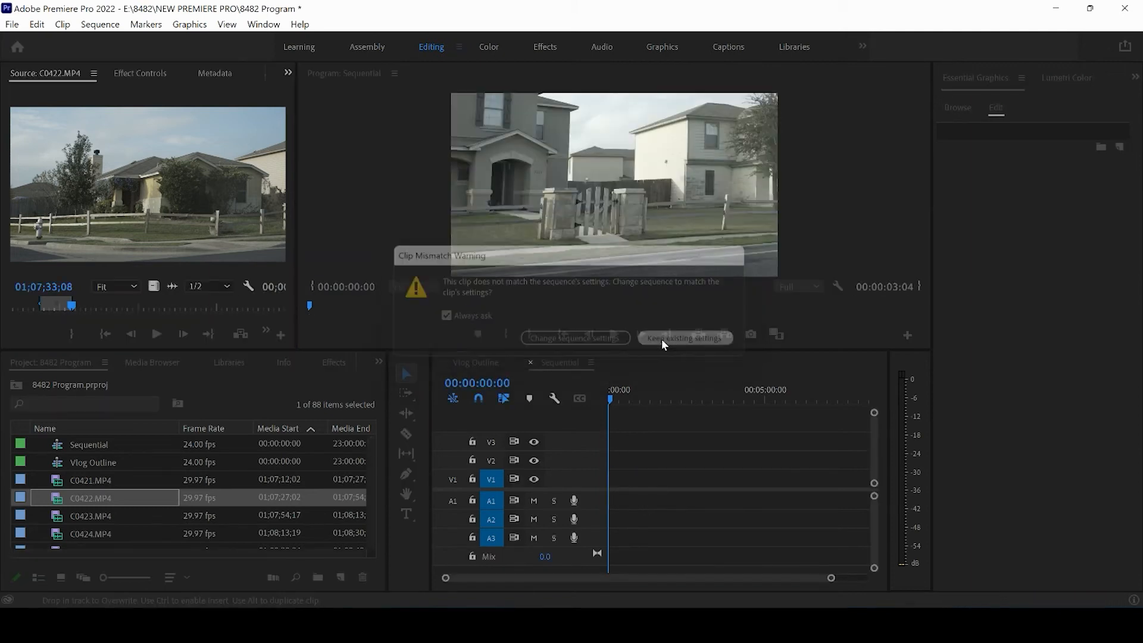
Review the rest of C0422.MP4 and mark a second range in it that ends at about 01;07;51;10.
{"action": "left_click", "coordinate": [159, 337]}
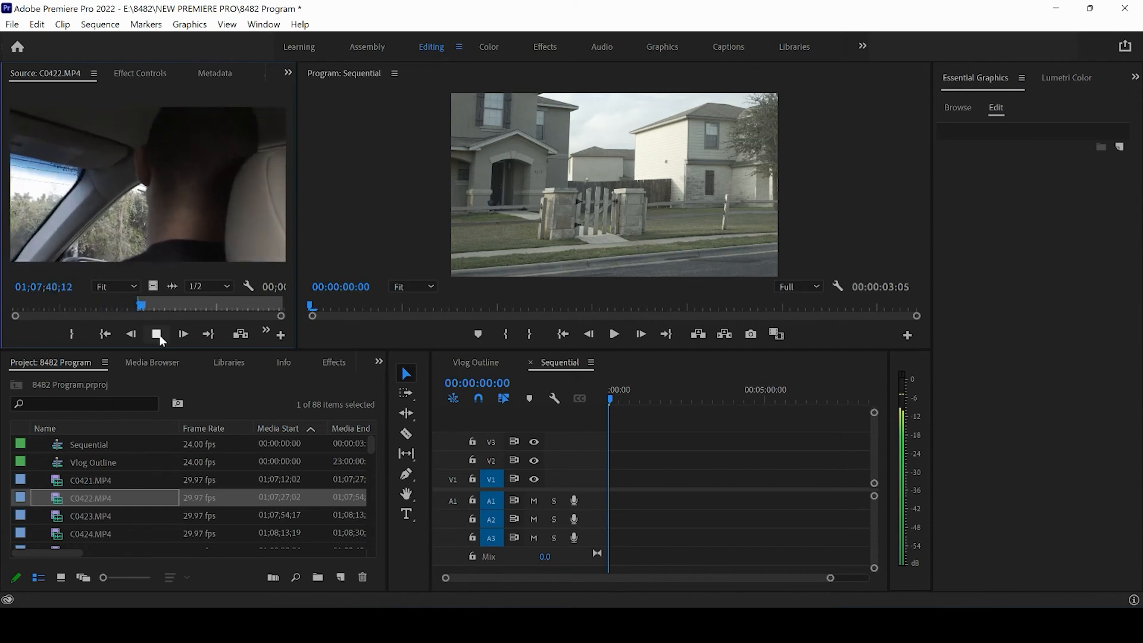
{"action": "left_click", "coordinate": [161, 305]}
{"action": "left_click_drag", "start_coordinate": [163, 306], "coordinate": [253, 310]}
{"action": "key", "text": "i"}
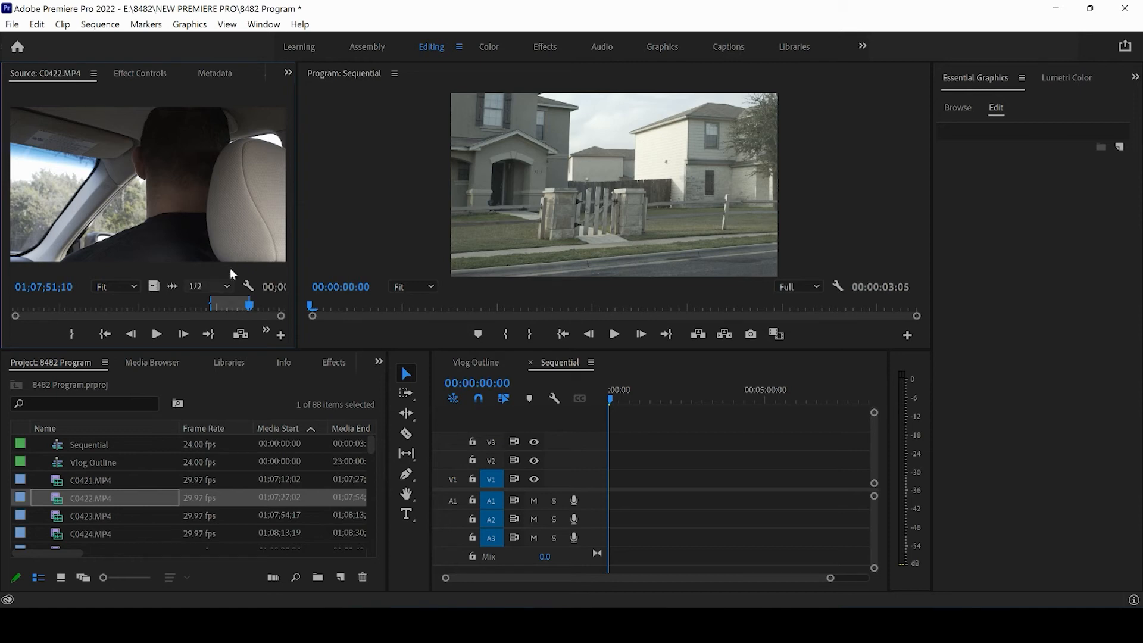
Review C0423.MP4 in the source monitor and mark a range of nearly three seconds that starts shortly after 01;08;03;01.
{"action": "double_click", "coordinate": [104, 516]}
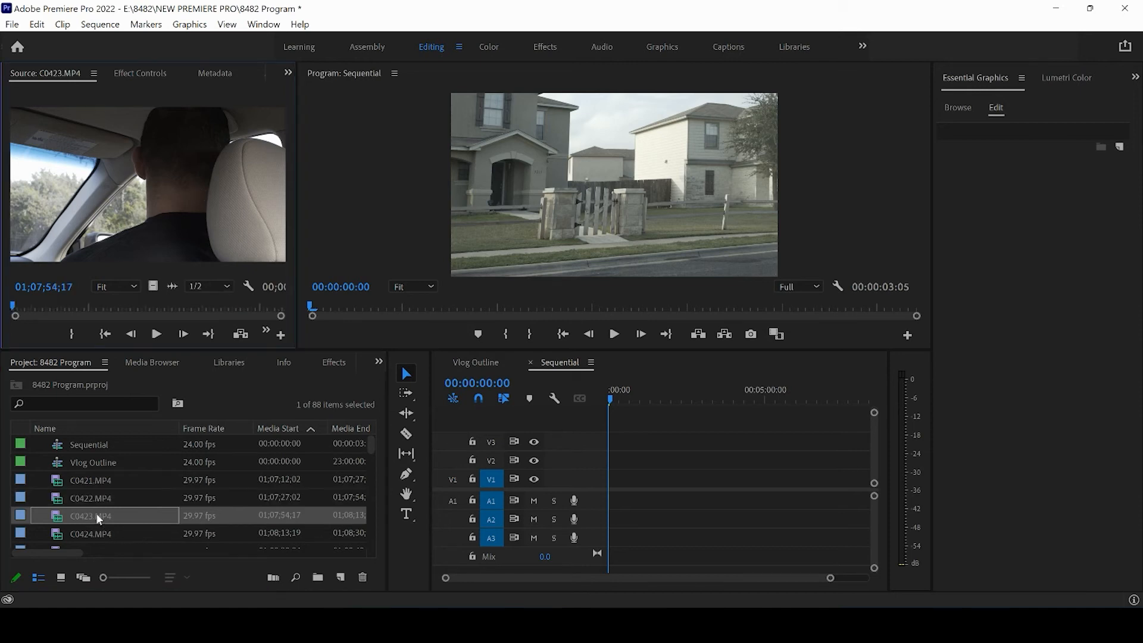
{"action": "left_click", "coordinate": [155, 336]}
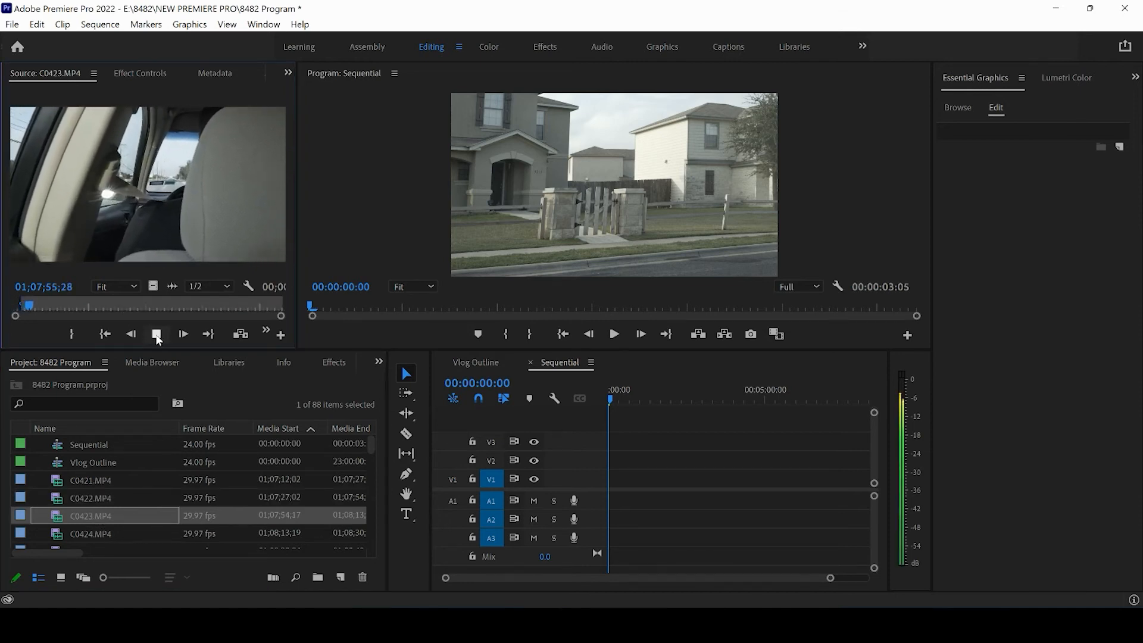
{"action": "left_click_drag", "start_coordinate": [41, 307], "coordinate": [132, 307]}
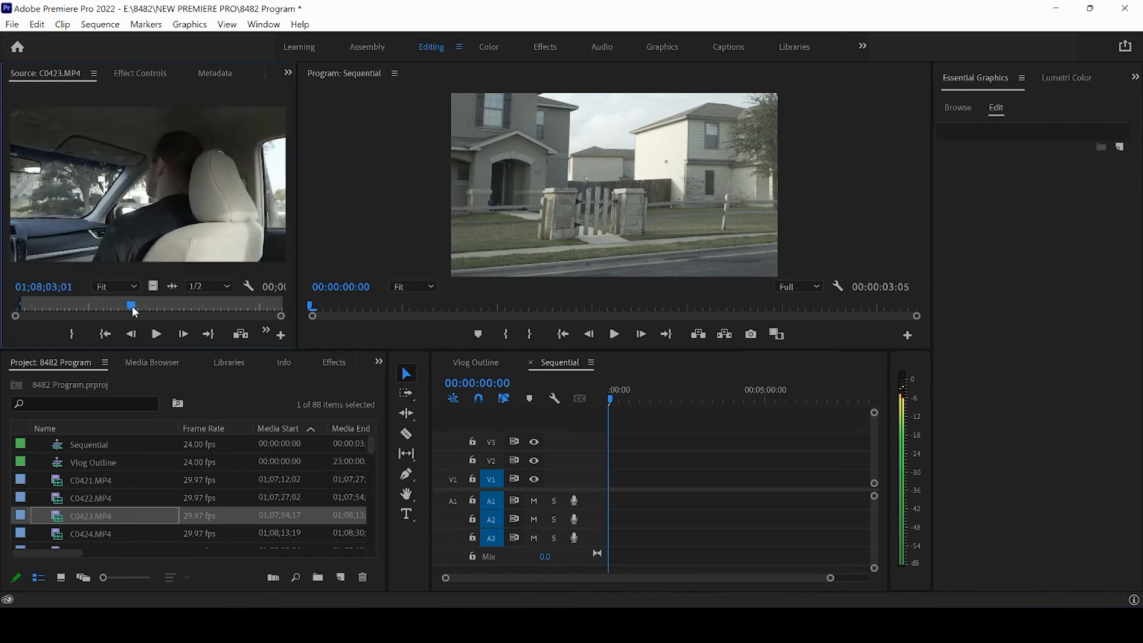
{"action": "left_click", "coordinate": [156, 334]}
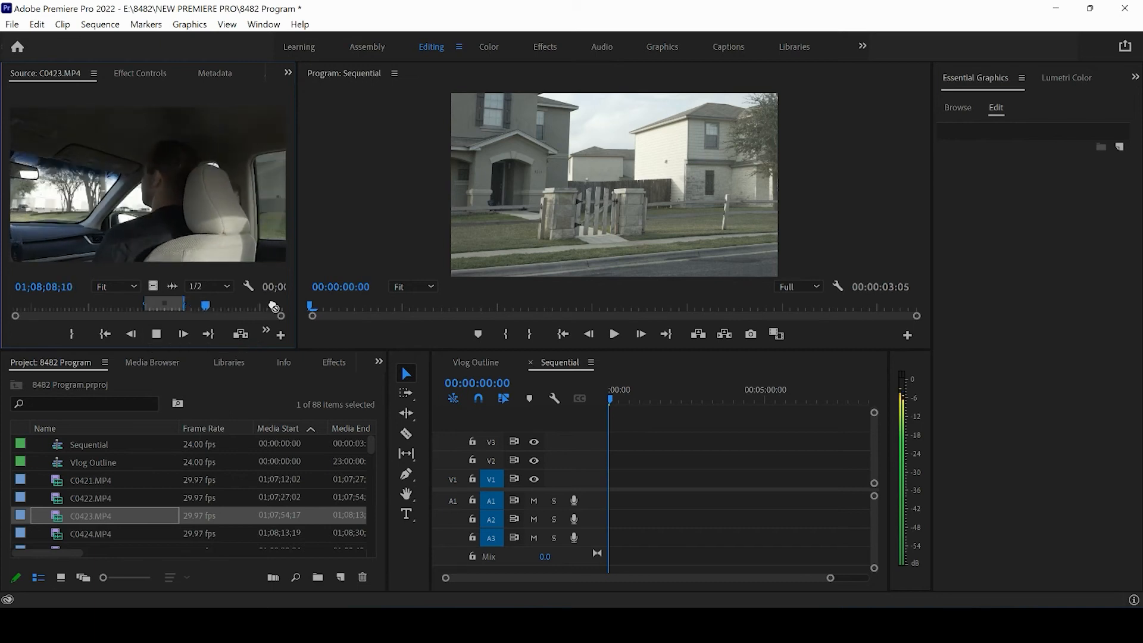
Place the marked C0423.MP4 range after the C0422.MP4 clip in the Sequential timeline and close the gap between them.
{"action": "left_click_drag", "start_coordinate": [274, 307], "coordinate": [616, 481]}
{"action": "left_click_drag", "start_coordinate": [817, 582], "coordinate": [699, 582]}
{"action": "left_click", "coordinate": [695, 479]}
{"action": "key", "text": "shift+Delete"}
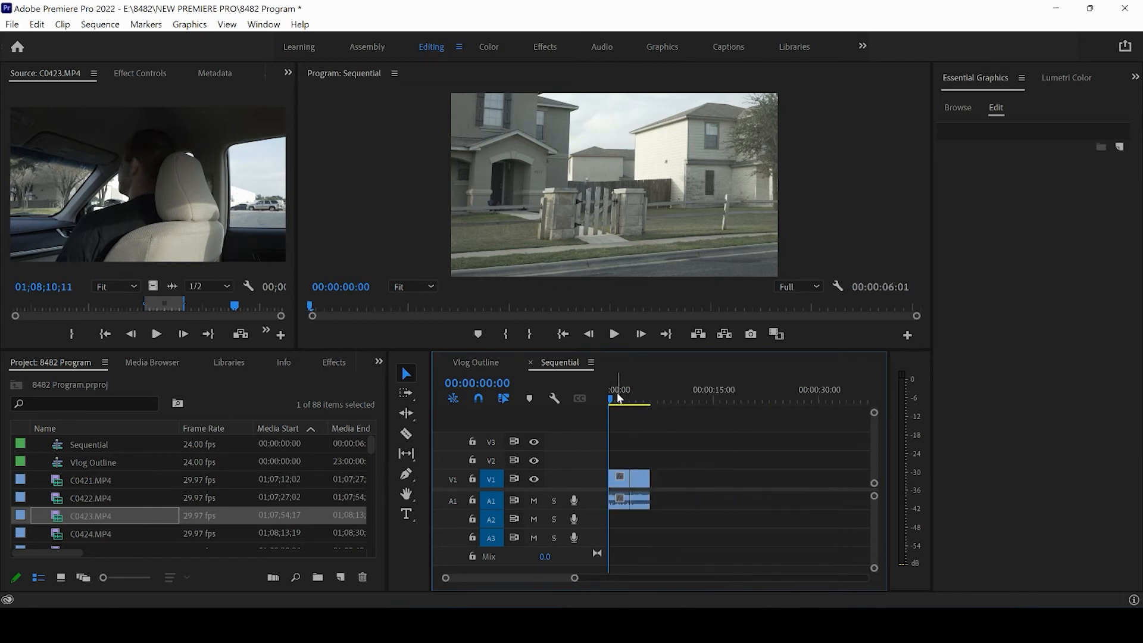
Scrub the Sequential timeline to 00:00:02:10 and widen the source monitor slightly.
{"action": "mouse_move", "coordinate": [612, 398]}
{"action": "left_mouse_down"}
{"action": "mouse_move", "coordinate": [648, 395]}
{"action": "mouse_move", "coordinate": [630, 403]}
{"action": "left_mouse_up"}
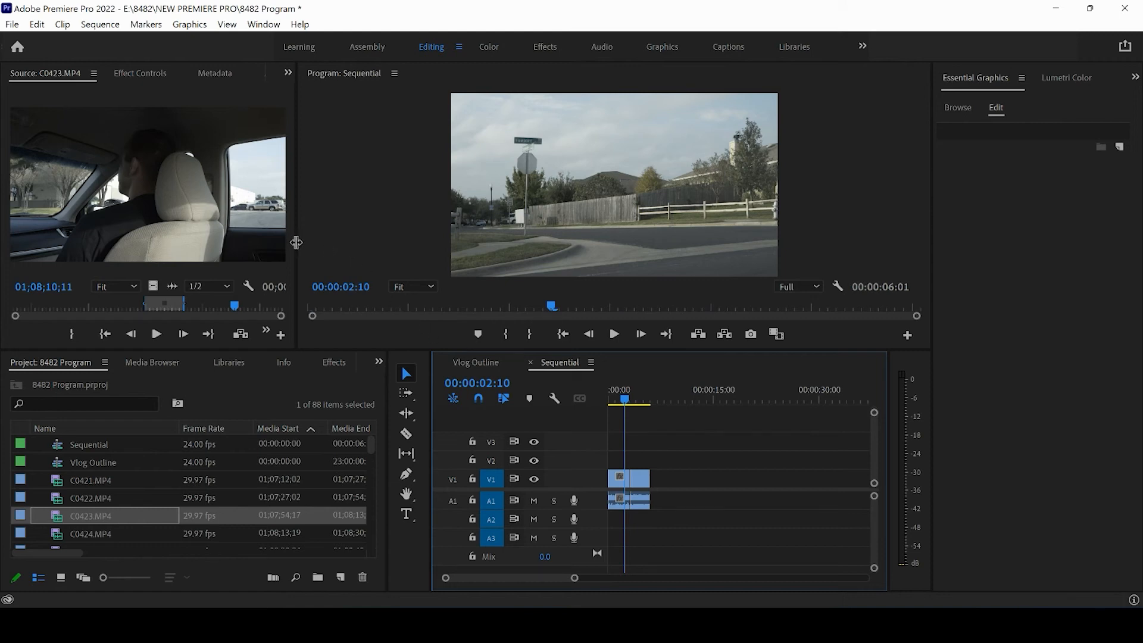
{"action": "left_click_drag", "start_coordinate": [296, 243], "coordinate": [321, 243]}
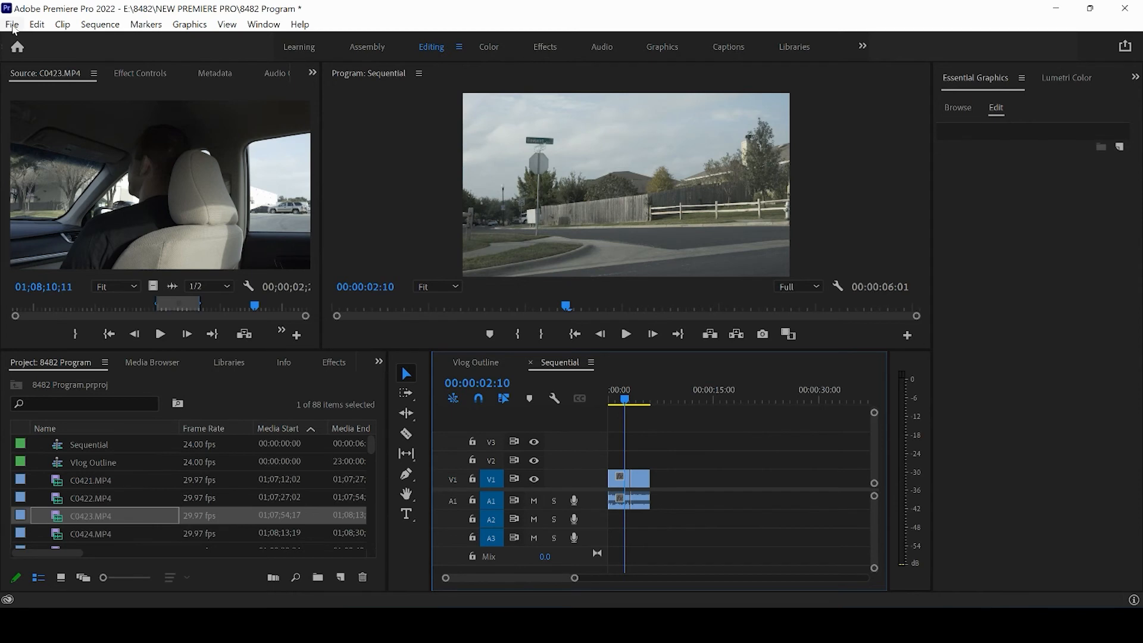
{"action": "left_click", "coordinate": [12, 26]}
{"action": "mouse_move", "coordinate": [60, 45]}
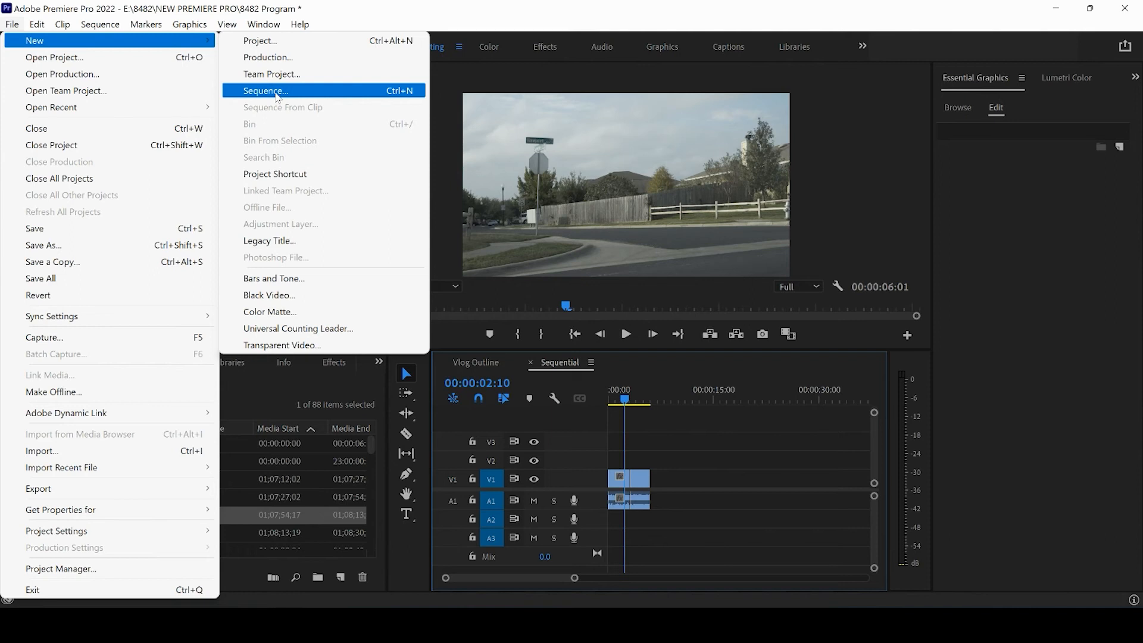
{"action": "left_click", "coordinate": [671, 435]}
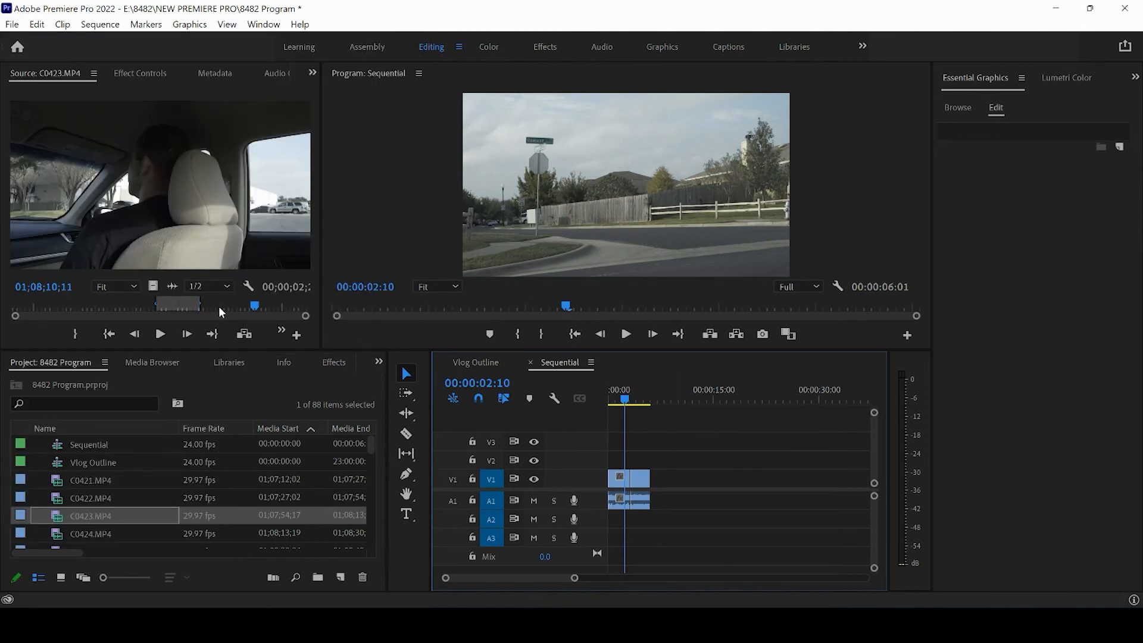
Review the rest of C0423.MP4, and append a range of nearly two seconds from C0424.MP4, ending at 01;08;20;01, to the Sequential timeline.
{"action": "left_click_drag", "start_coordinate": [219, 308], "coordinate": [290, 305]}
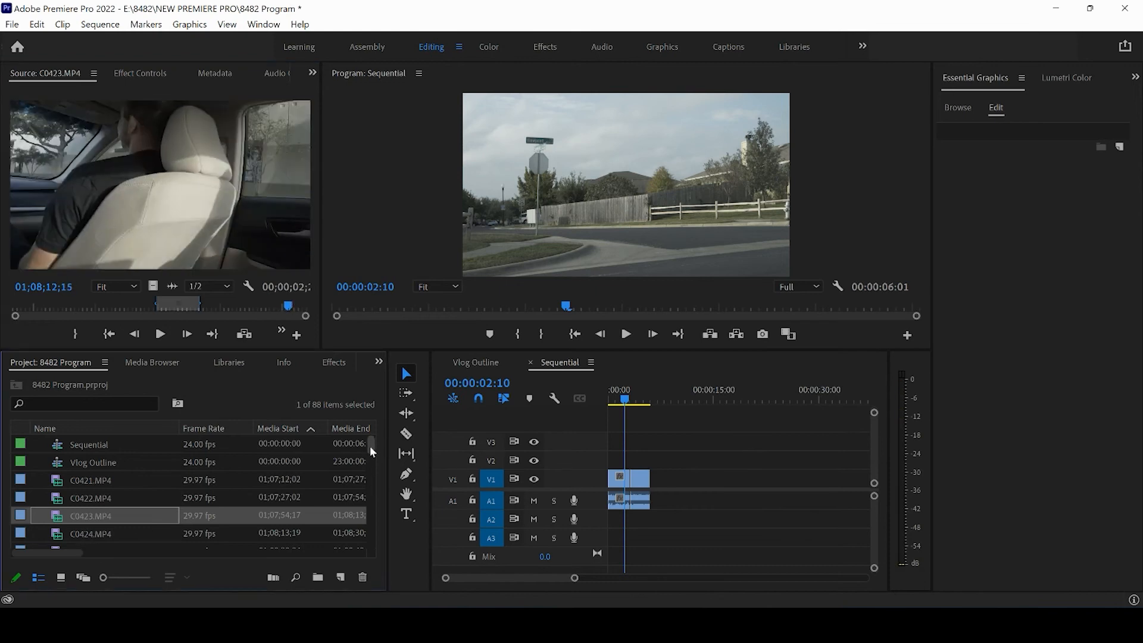
{"action": "double_click", "coordinate": [113, 532]}
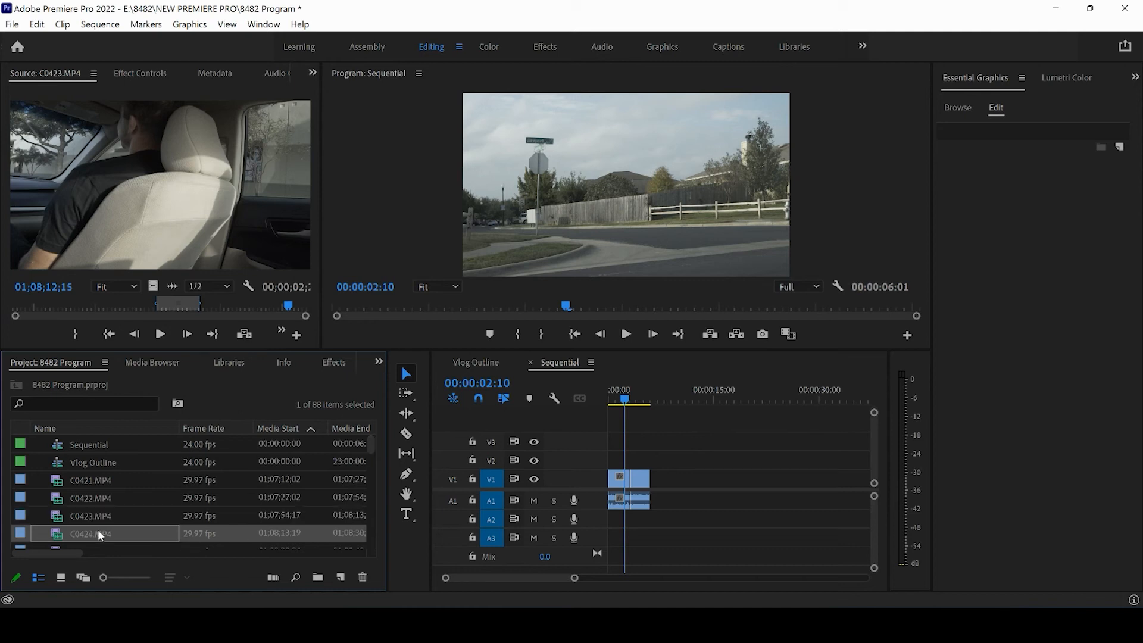
{"action": "left_click", "coordinate": [170, 335]}
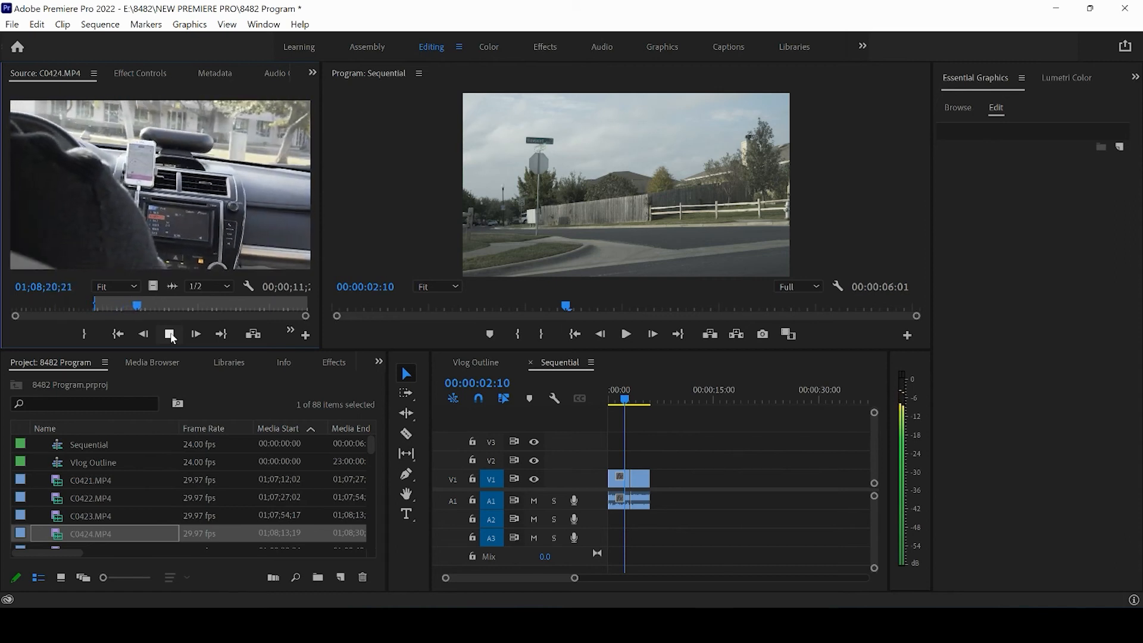
{"action": "key", "text": "o"}
{"action": "left_click_drag", "start_coordinate": [131, 305], "coordinate": [126, 306]}
{"action": "key", "text": "o"}
{"action": "left_click_drag", "start_coordinate": [155, 238], "coordinate": [654, 480]}
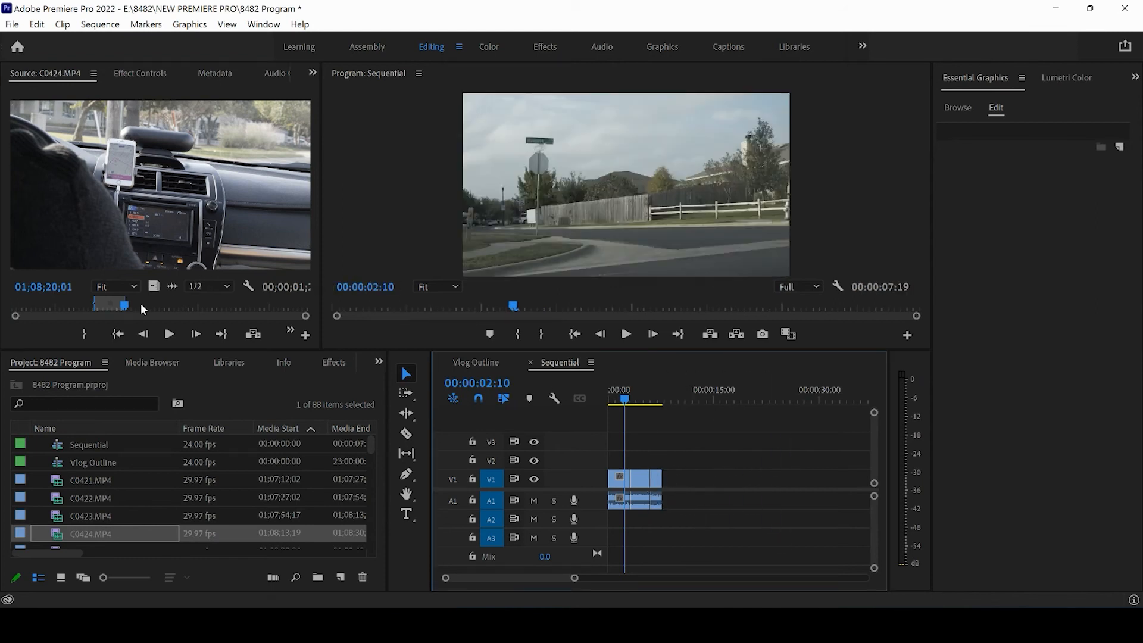
Review the rest of C0424.MP4 to its end and open C0425.MP4 in the source monitor.
{"action": "left_click_drag", "start_coordinate": [140, 304], "coordinate": [307, 317]}
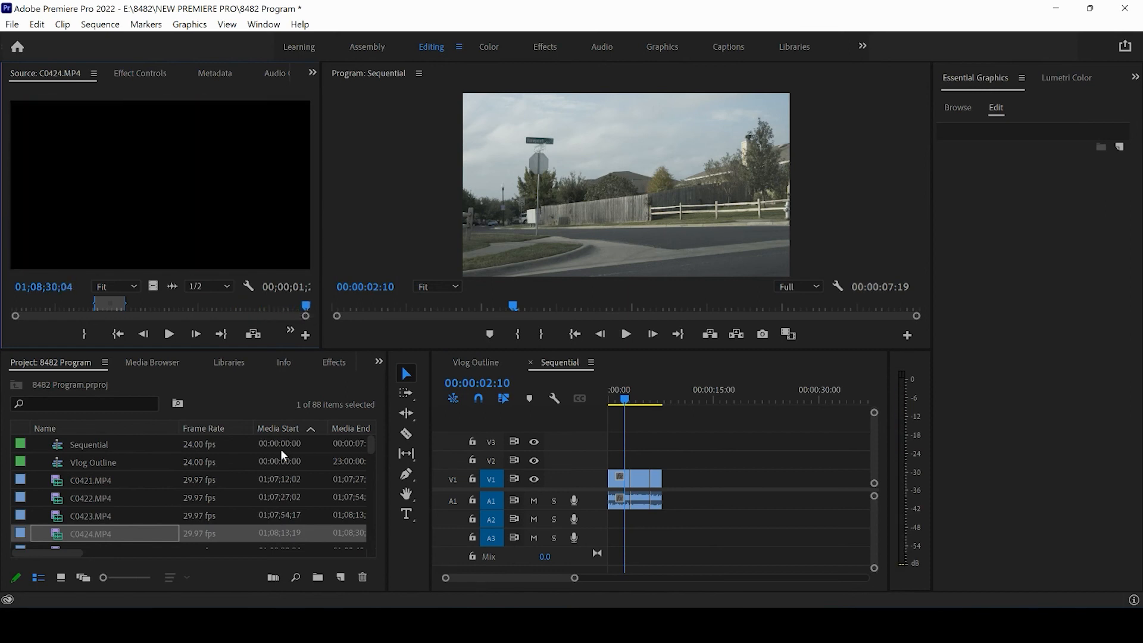
{"action": "left_click", "coordinate": [109, 533]}
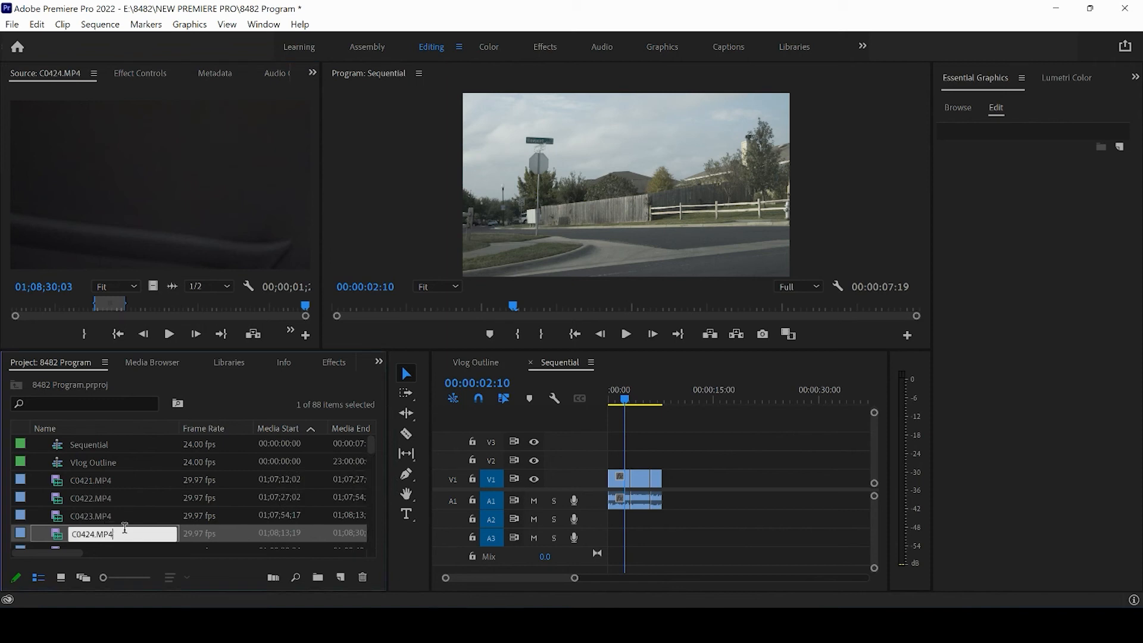
{"action": "key", "text": "Return"}
{"action": "key", "text": "Down"}
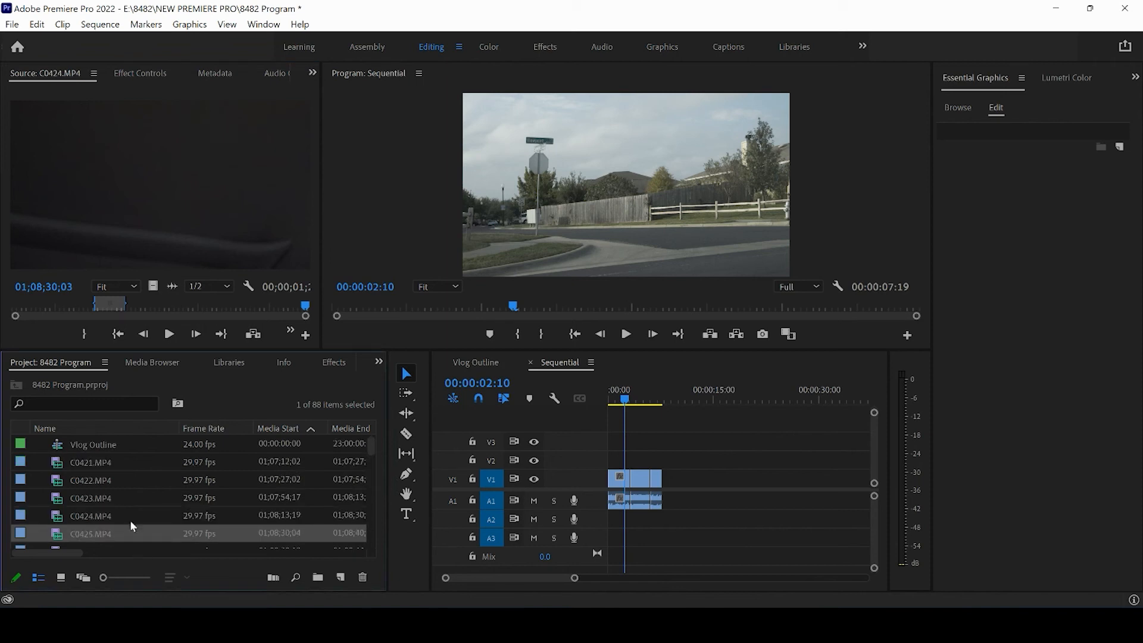
{"action": "double_click", "coordinate": [85, 534]}
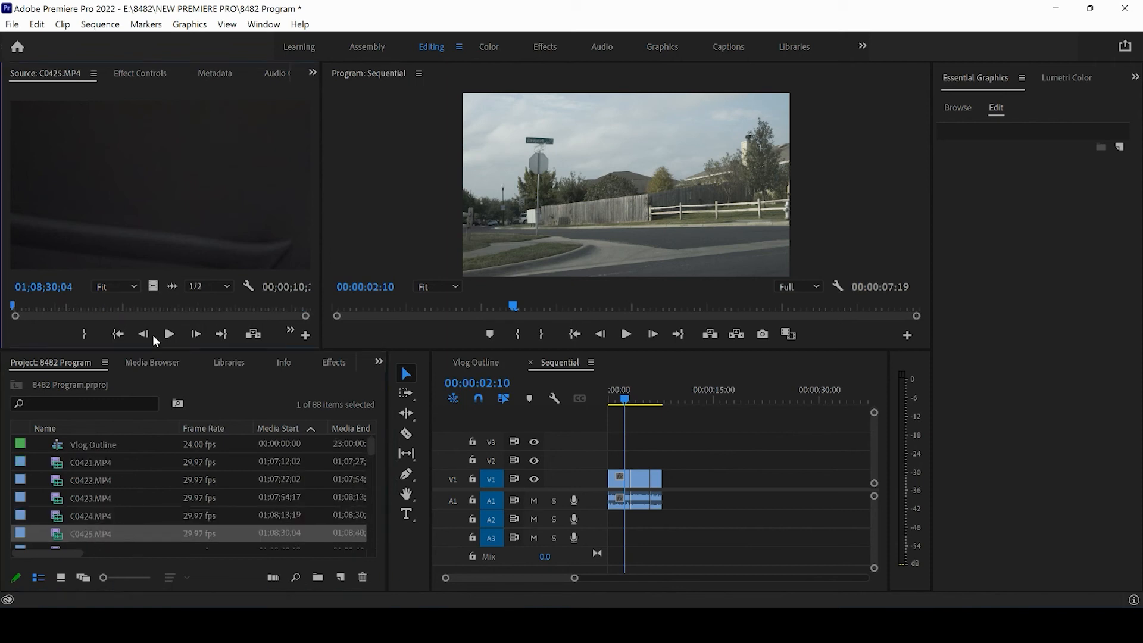
Mark a range of nearly four seconds around the Onnit Gym sign in C0425.MP4 and append it to the Sequential timeline.
{"action": "left_click_drag", "start_coordinate": [13, 309], "coordinate": [42, 310]}
{"action": "key", "text": "i"}
{"action": "left_click", "coordinate": [170, 334]}
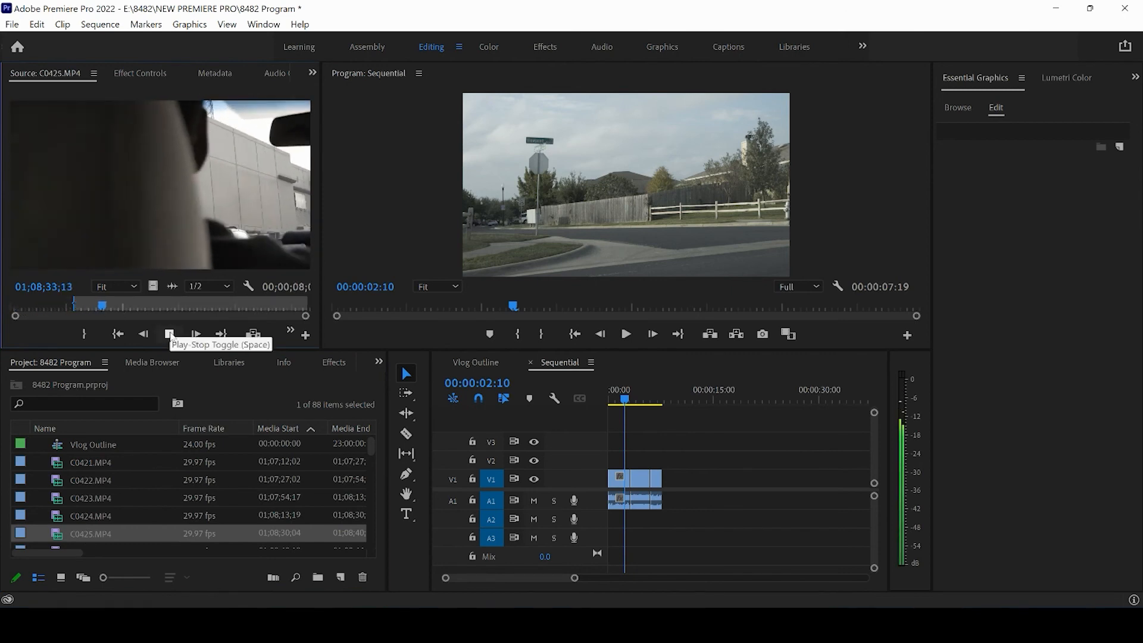
{"action": "key", "text": "i"}
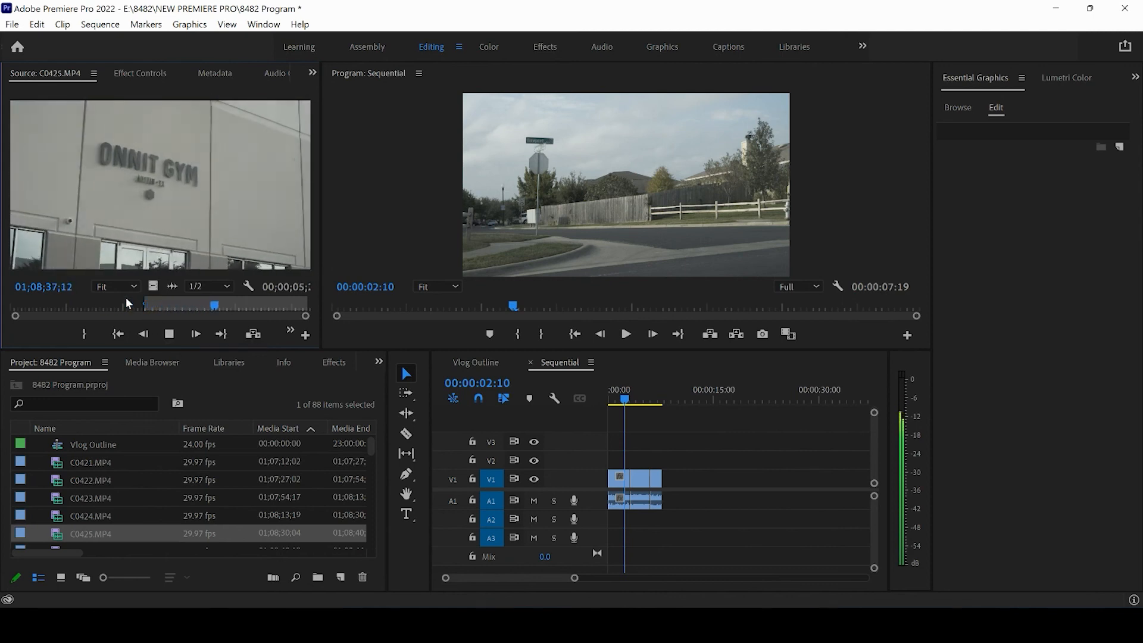
{"action": "key", "text": "o"}
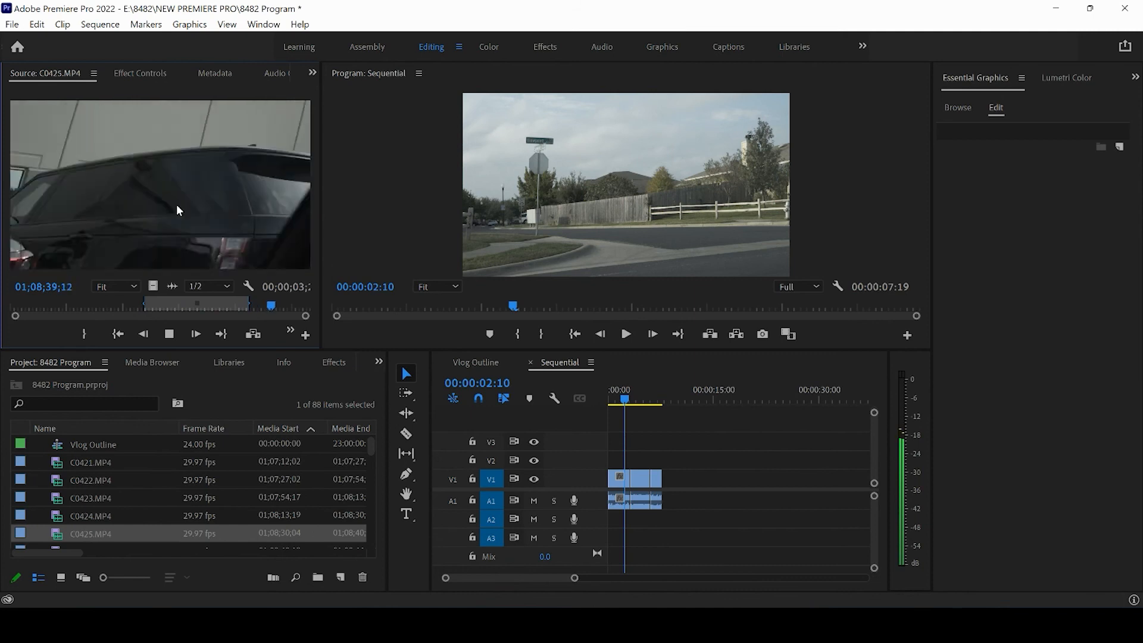
{"action": "left_click_drag", "start_coordinate": [174, 197], "coordinate": [665, 483]}
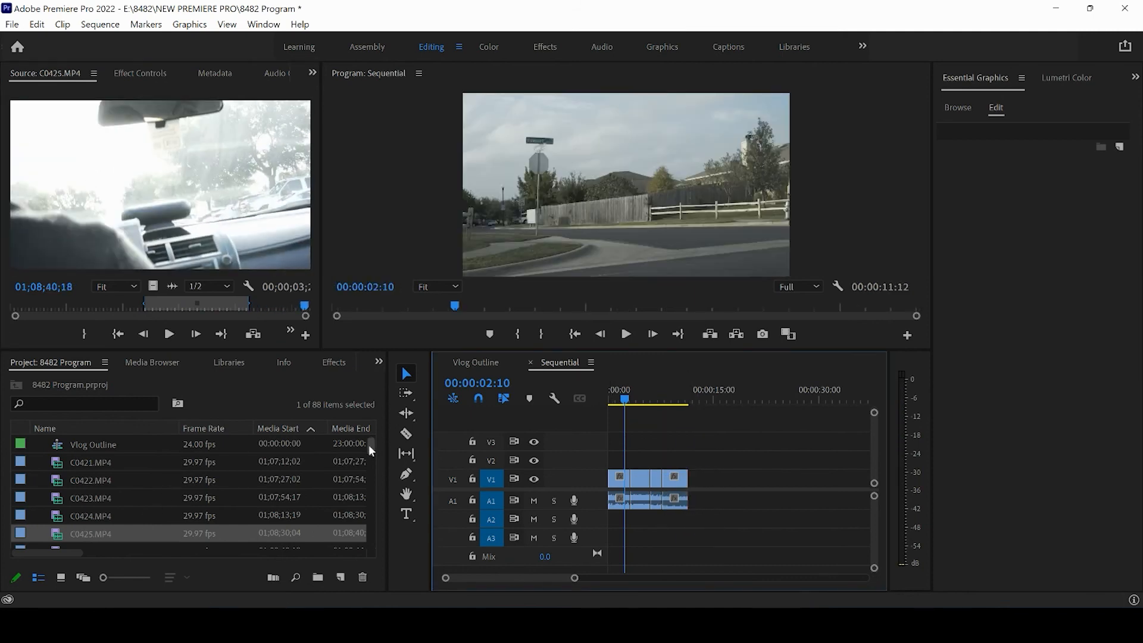
Play through C0426.MP4 in the source monitor, marking an in point in its second half.
{"action": "left_click_drag", "start_coordinate": [369, 444], "coordinate": [369, 449]}
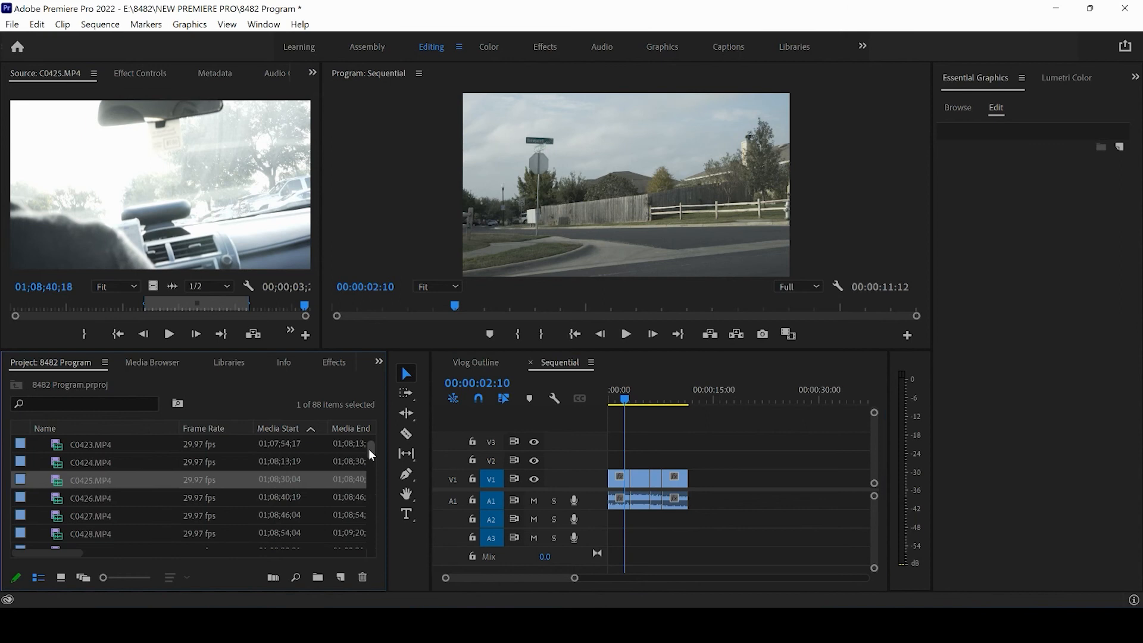
{"action": "double_click", "coordinate": [104, 494]}
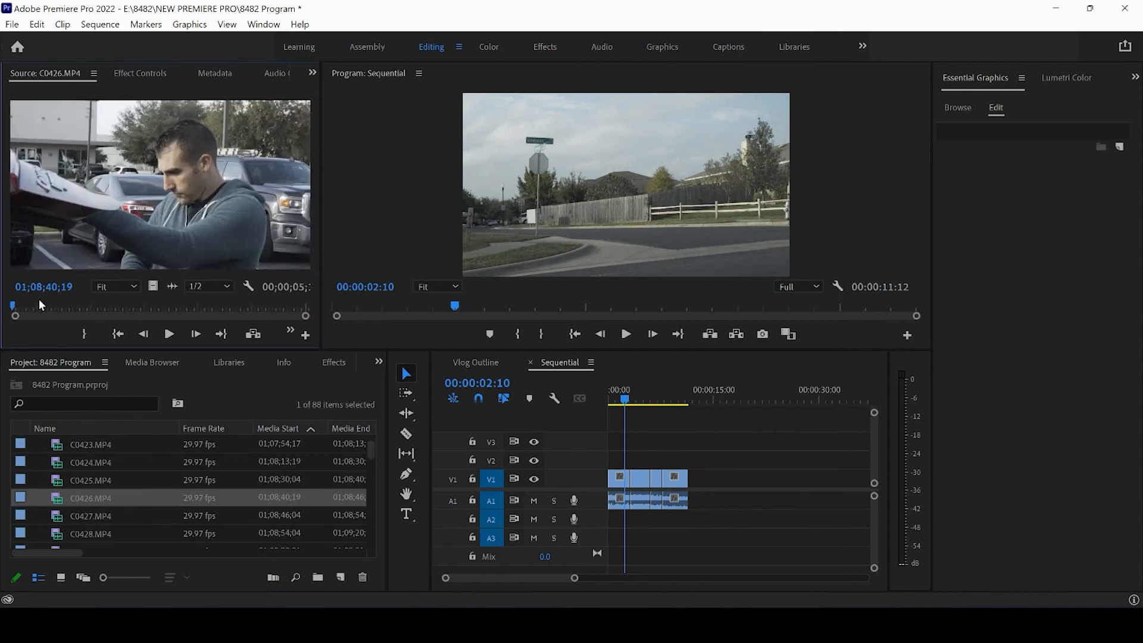
{"action": "left_click", "coordinate": [169, 334]}
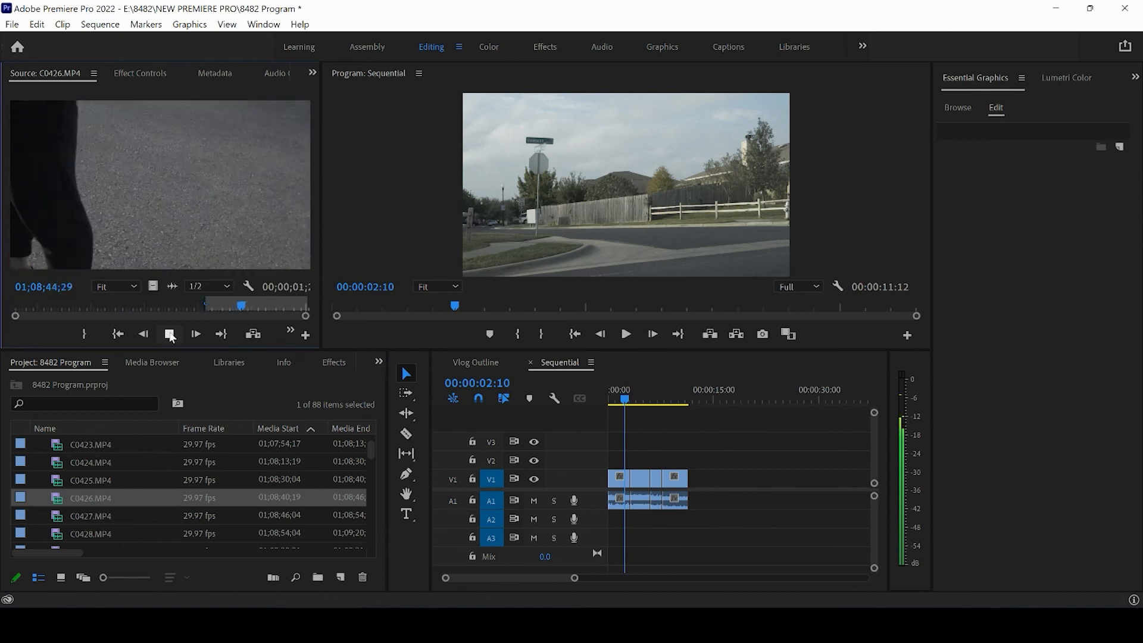
Mark a range of about two seconds in C0427.MP4, ending at 01;08;51;25, and append it to the Sequential timeline.
{"action": "double_click", "coordinate": [84, 513]}
{"action": "left_click", "coordinate": [170, 335]}
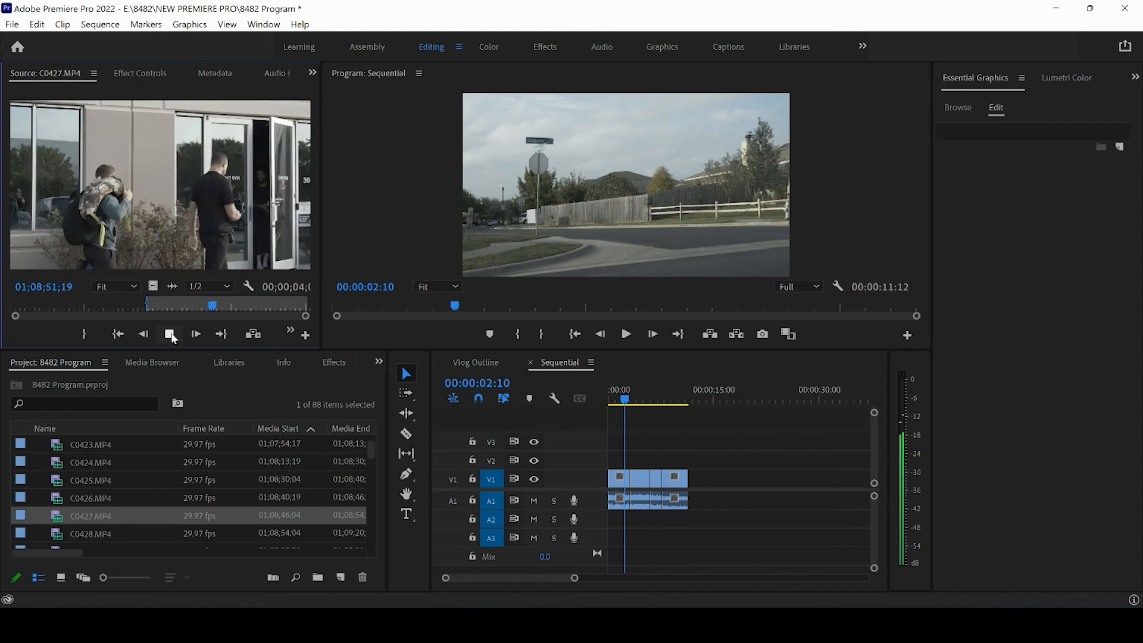
{"action": "key", "text": "o"}
{"action": "mouse_move", "coordinate": [215, 307]}
{"action": "left_mouse_down"}
{"action": "mouse_move", "coordinate": [234, 308]}
{"action": "mouse_move", "coordinate": [220, 307]}
{"action": "left_mouse_up"}
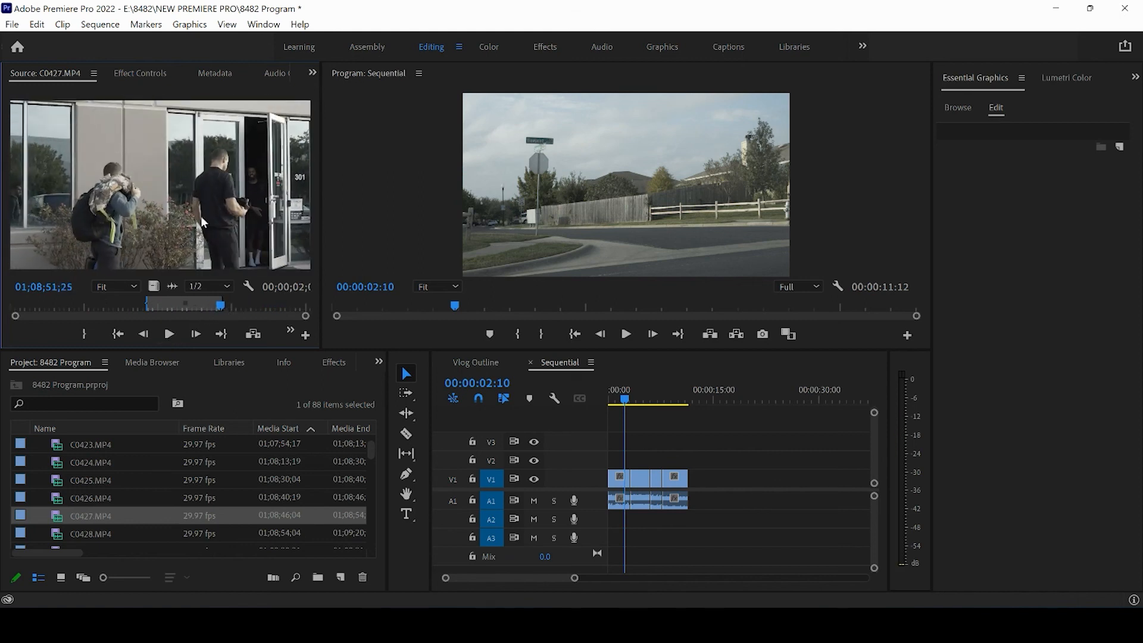
{"action": "left_click_drag", "start_coordinate": [215, 229], "coordinate": [694, 480]}
Mark C0428.MP4 from 01;08;56;10 to 01;09;03;29 and append that range to the Sequential timeline.
{"action": "left_click_drag", "start_coordinate": [368, 450], "coordinate": [369, 452]}
{"action": "double_click", "coordinate": [82, 498]}
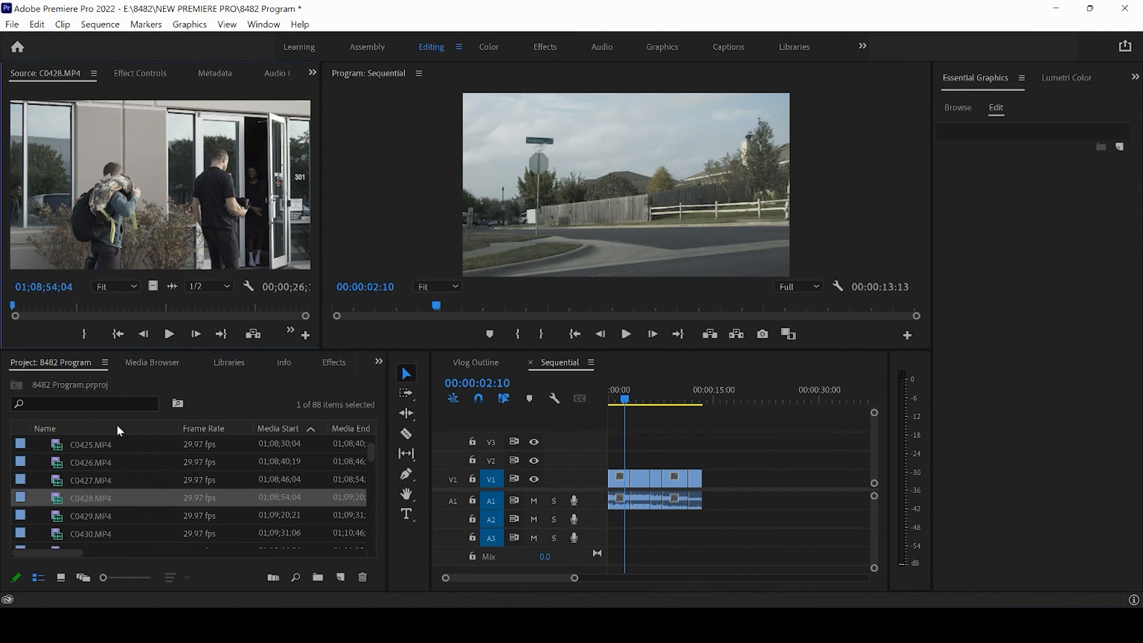
{"action": "left_click", "coordinate": [14, 305]}
{"action": "mouse_move", "coordinate": [14, 305]}
{"action": "left_mouse_down"}
{"action": "mouse_move", "coordinate": [47, 305]}
{"action": "mouse_move", "coordinate": [37, 305]}
{"action": "left_mouse_up"}
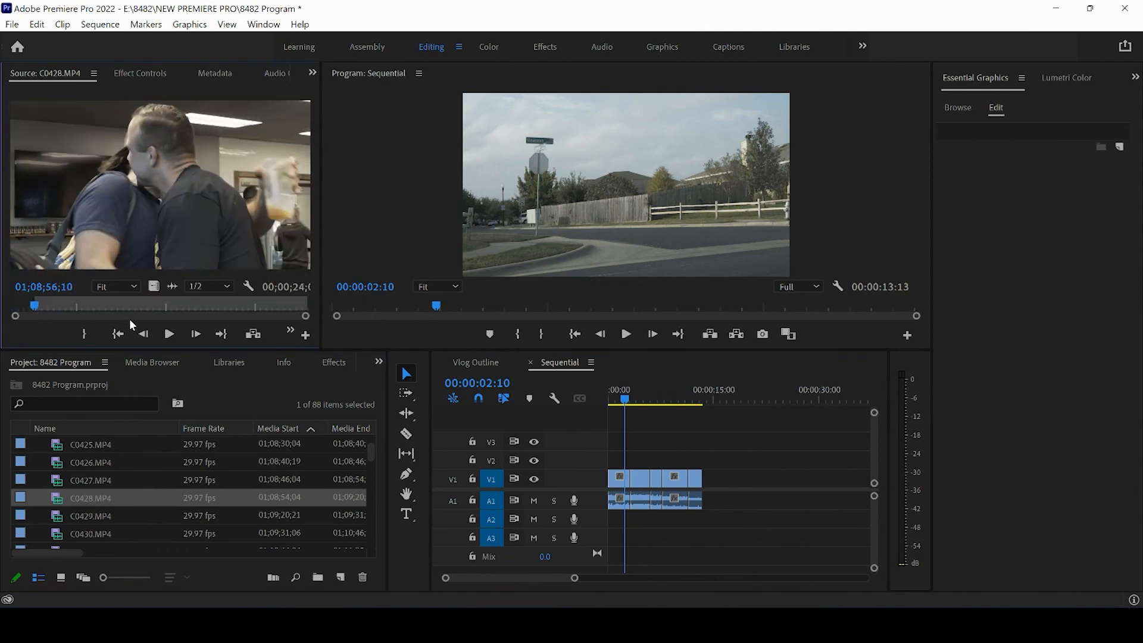
{"action": "left_click", "coordinate": [169, 334]}
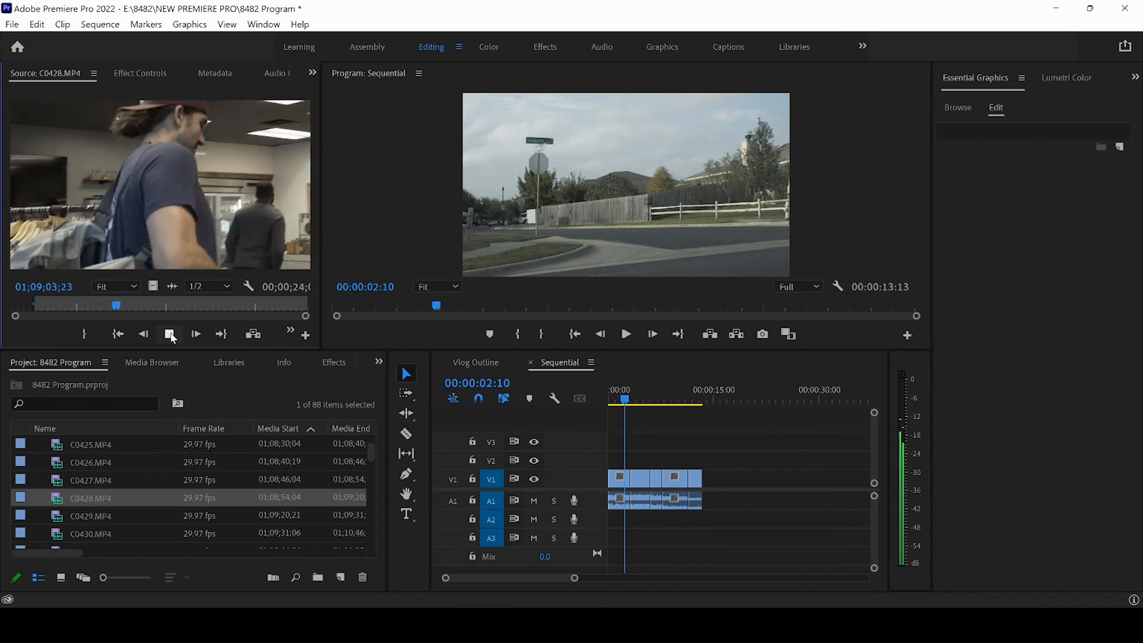
{"action": "left_click", "coordinate": [170, 334]}
{"action": "key", "text": "o"}
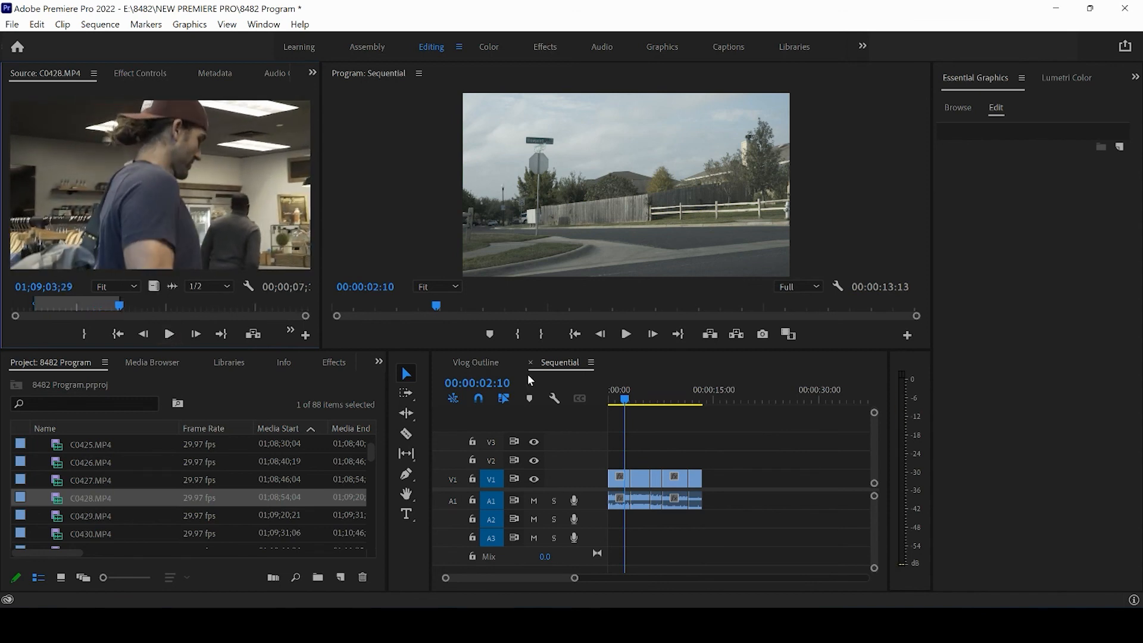
{"action": "left_click_drag", "start_coordinate": [531, 379], "coordinate": [702, 479]}
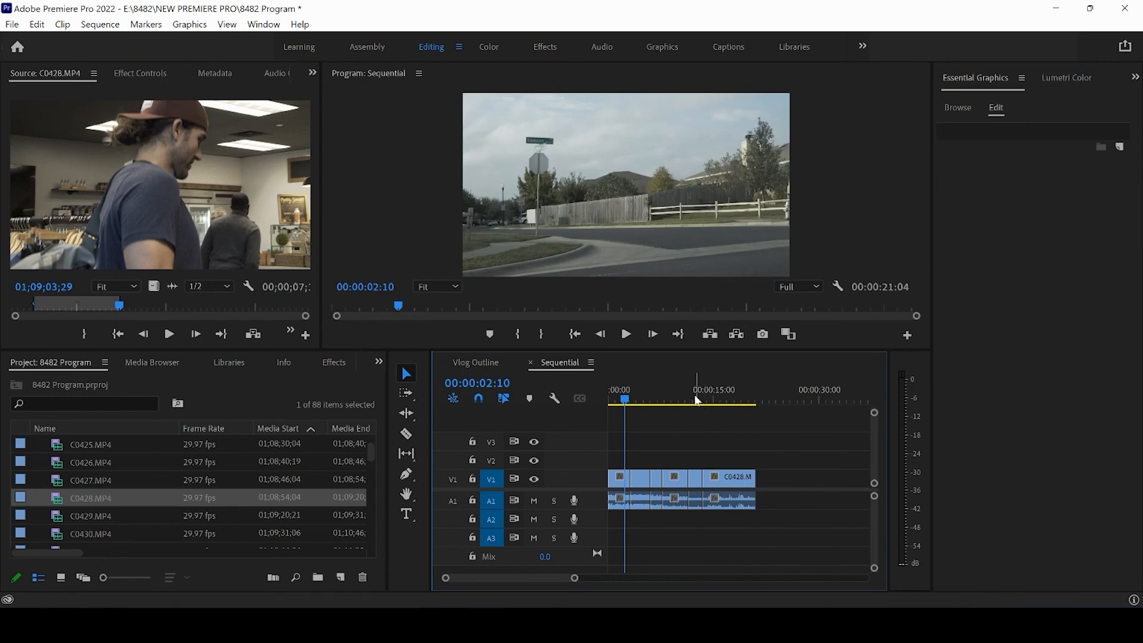
Scrub the assembled Sequential timeline to 00:00:18:03 and compare its length with the second chapter marker in the Vlog Outline sequence.
{"action": "left_click_drag", "start_coordinate": [697, 400], "coordinate": [740, 402]}
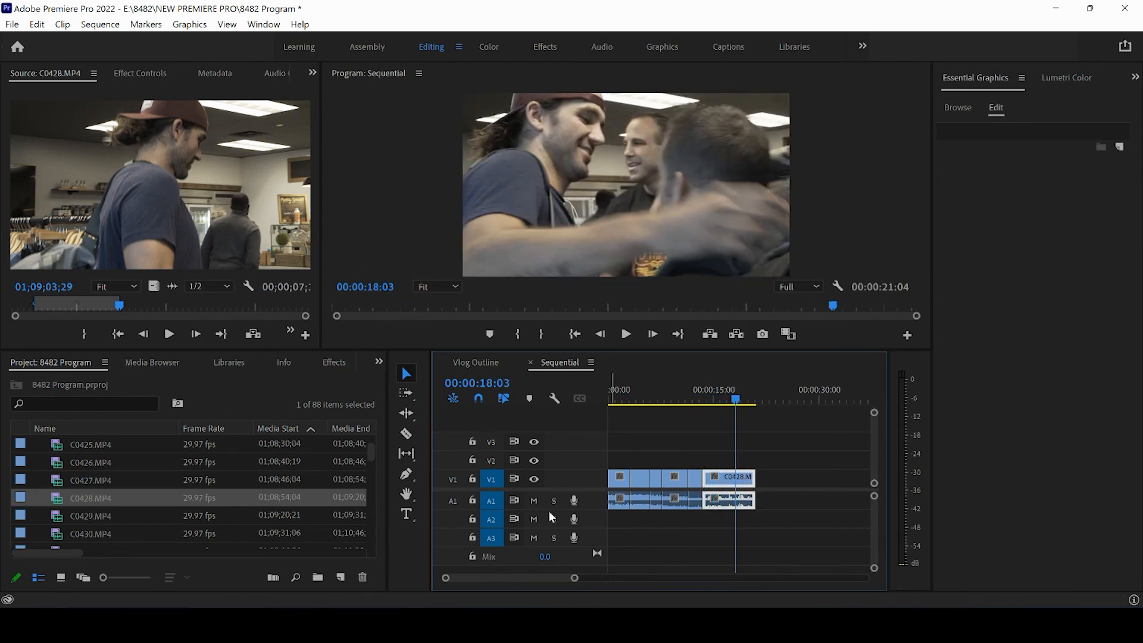
{"action": "left_click_drag", "start_coordinate": [575, 580], "coordinate": [698, 579]}
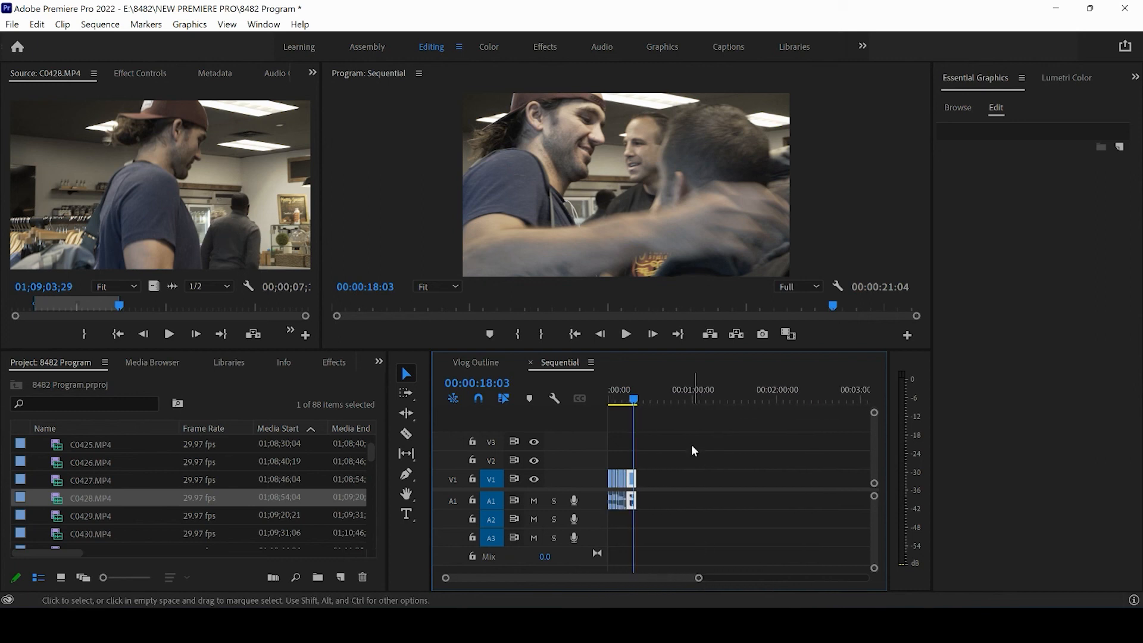
{"action": "left_click", "coordinate": [481, 363]}
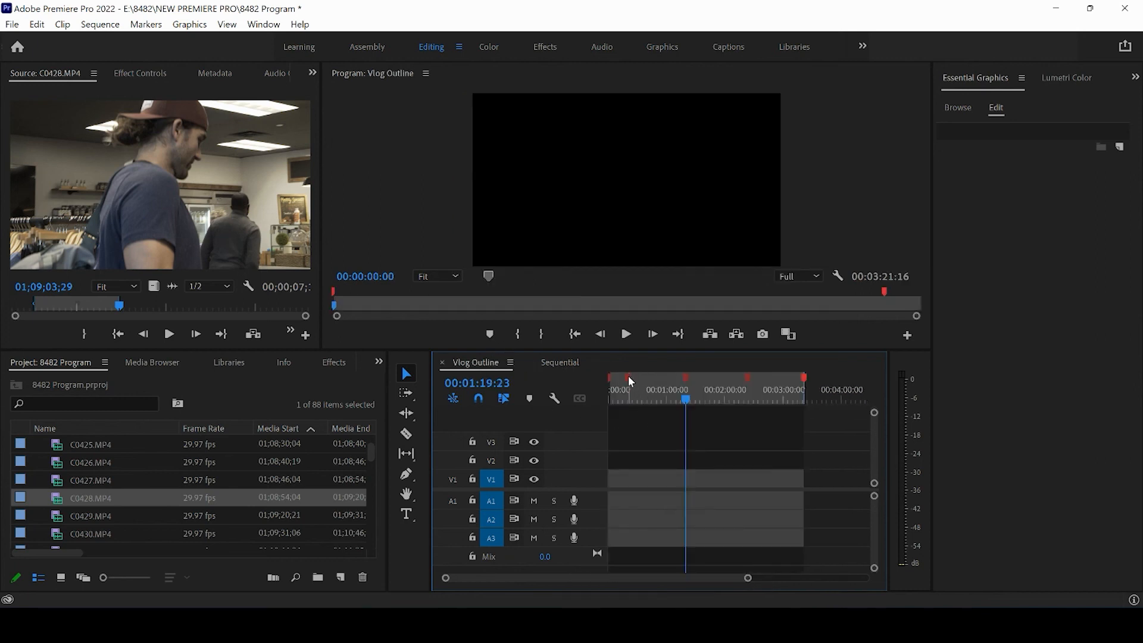
{"action": "mouse_move", "coordinate": [628, 376]}
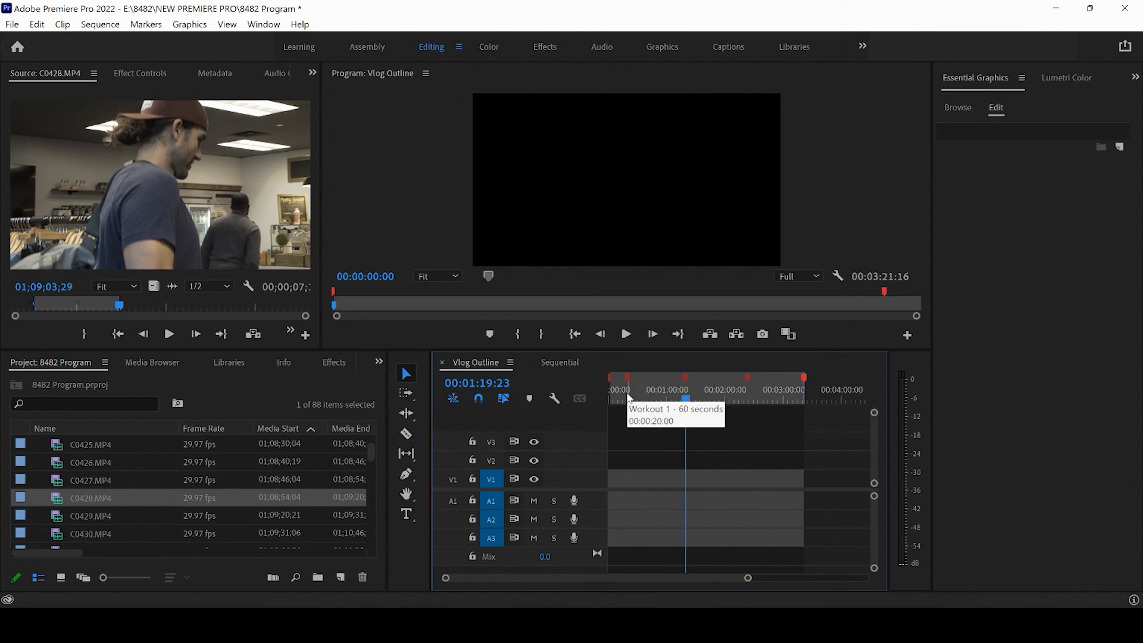
Move the Vlog Outline playhead to 00:00:19:03 beside the Workout 1 marker and review the Sequential timeline back at 00:00:10:14.
{"action": "left_click", "coordinate": [630, 397]}
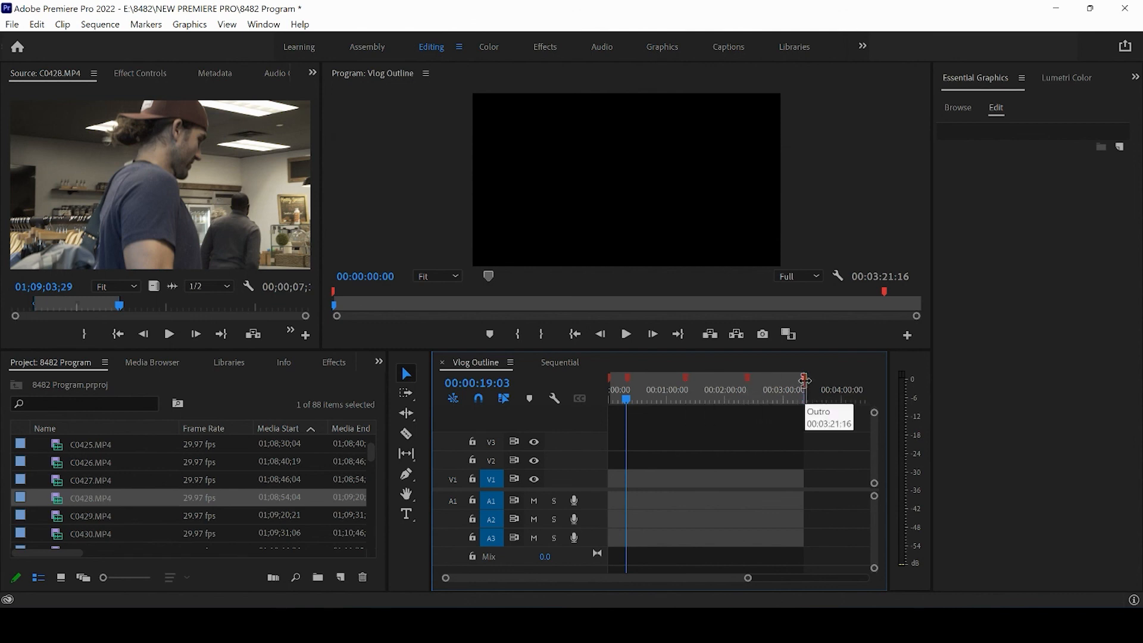
{"action": "left_click", "coordinate": [565, 363]}
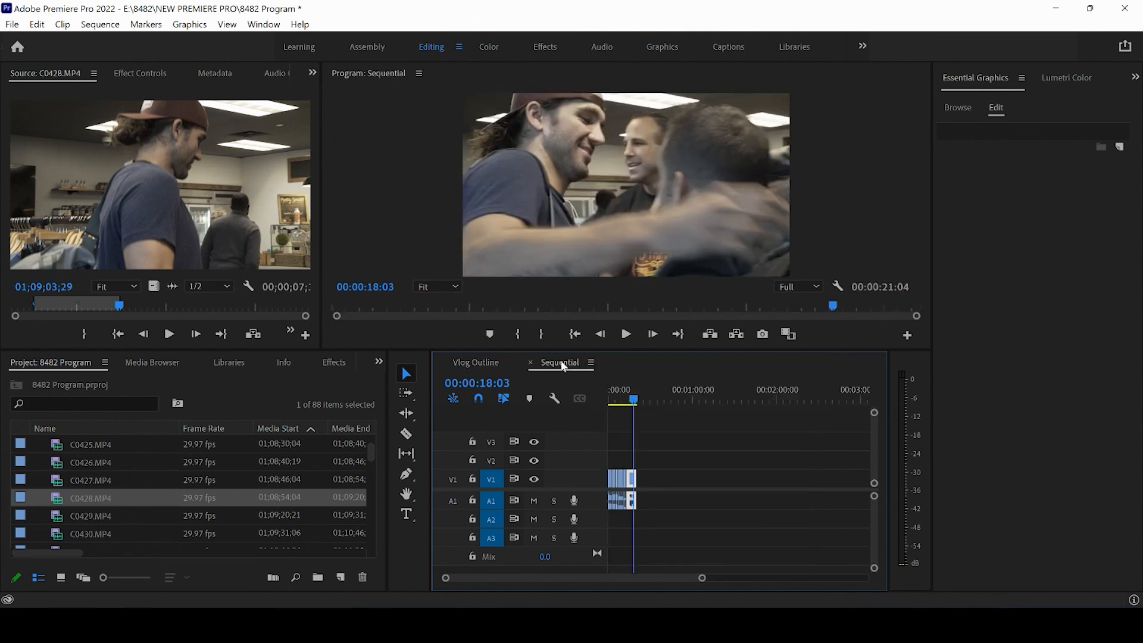
{"action": "left_click_drag", "start_coordinate": [628, 400], "coordinate": [622, 400]}
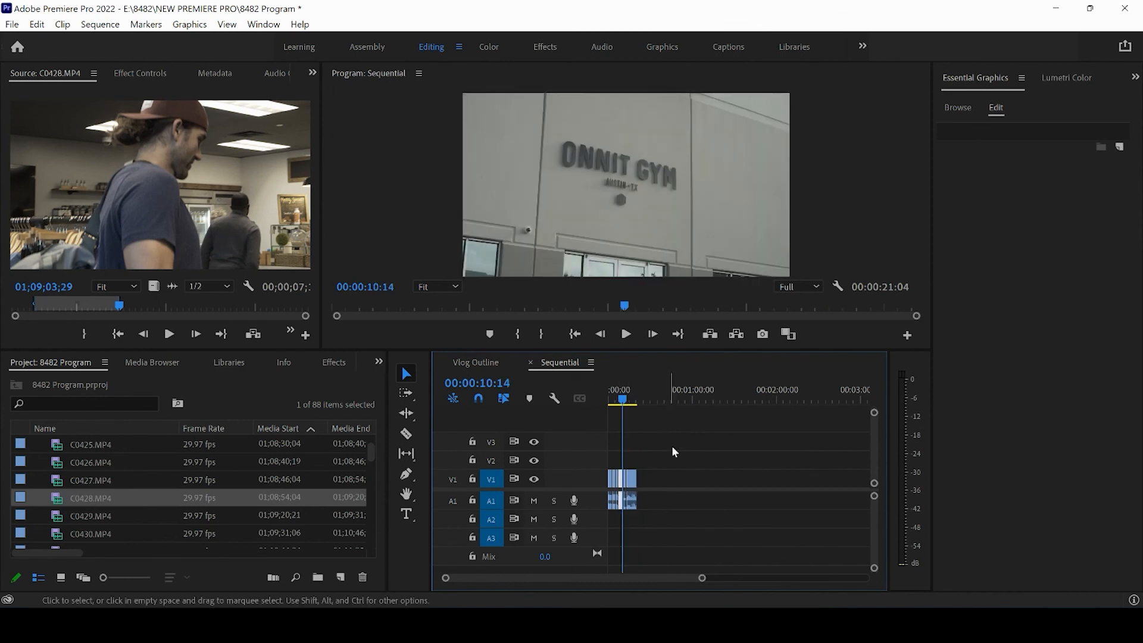
Deselect the clips in the Sequential timeline and scrub from 00:00:10:14 to 00:00:20:06 to review the end of the assembled intro.
{"action": "left_click_drag", "start_coordinate": [701, 581], "coordinate": [649, 577]}
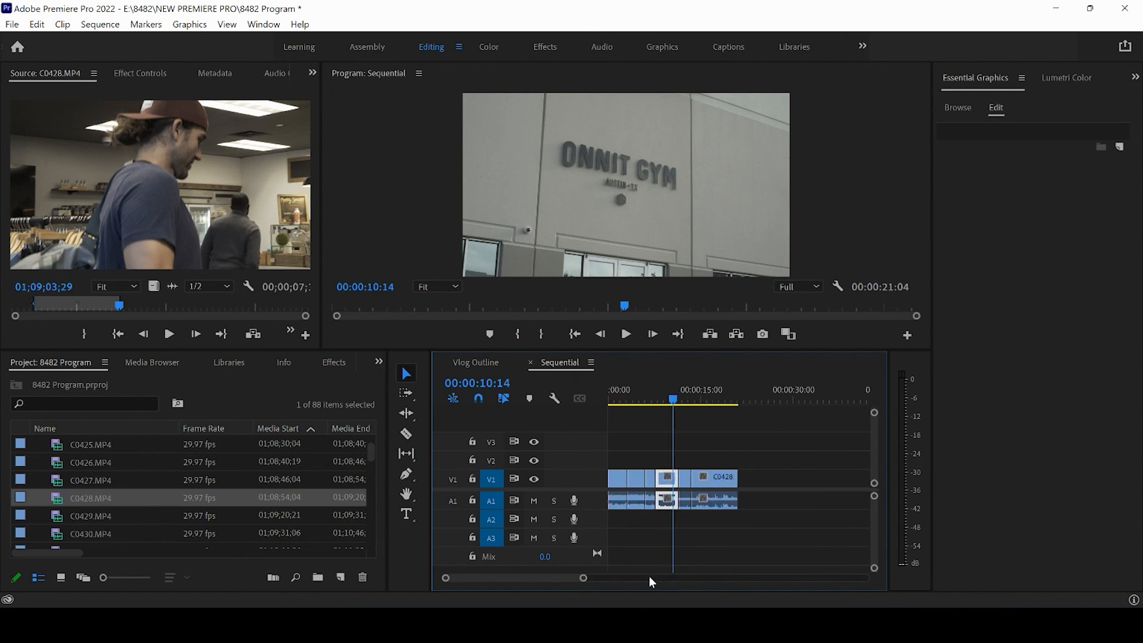
{"action": "left_click", "coordinate": [644, 443]}
{"action": "left_click_drag", "start_coordinate": [678, 398], "coordinate": [734, 399]}
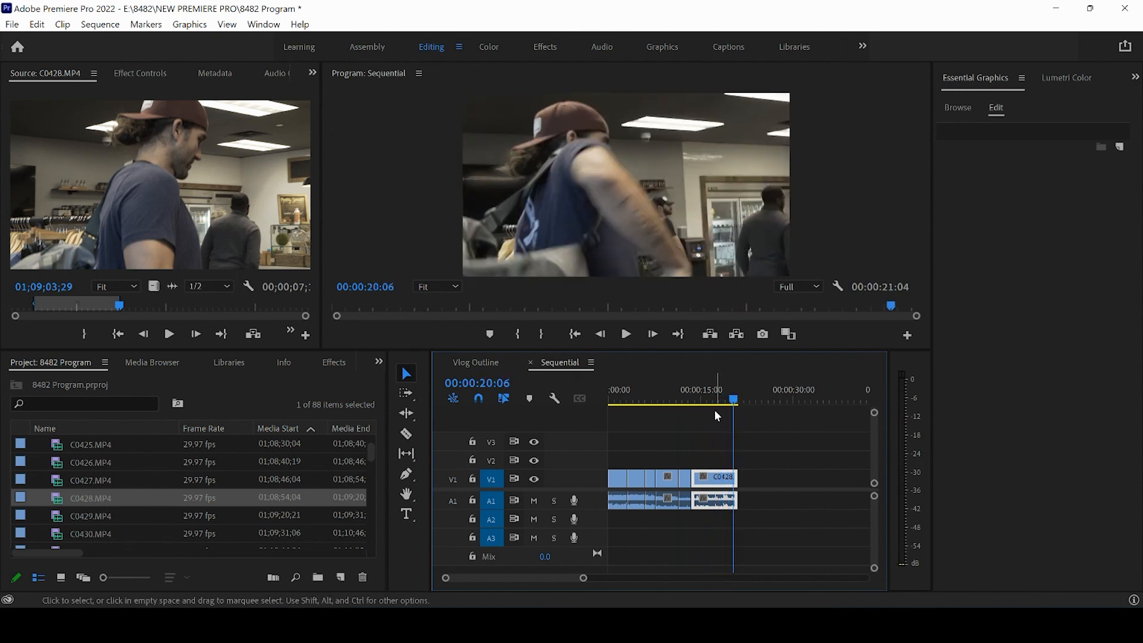